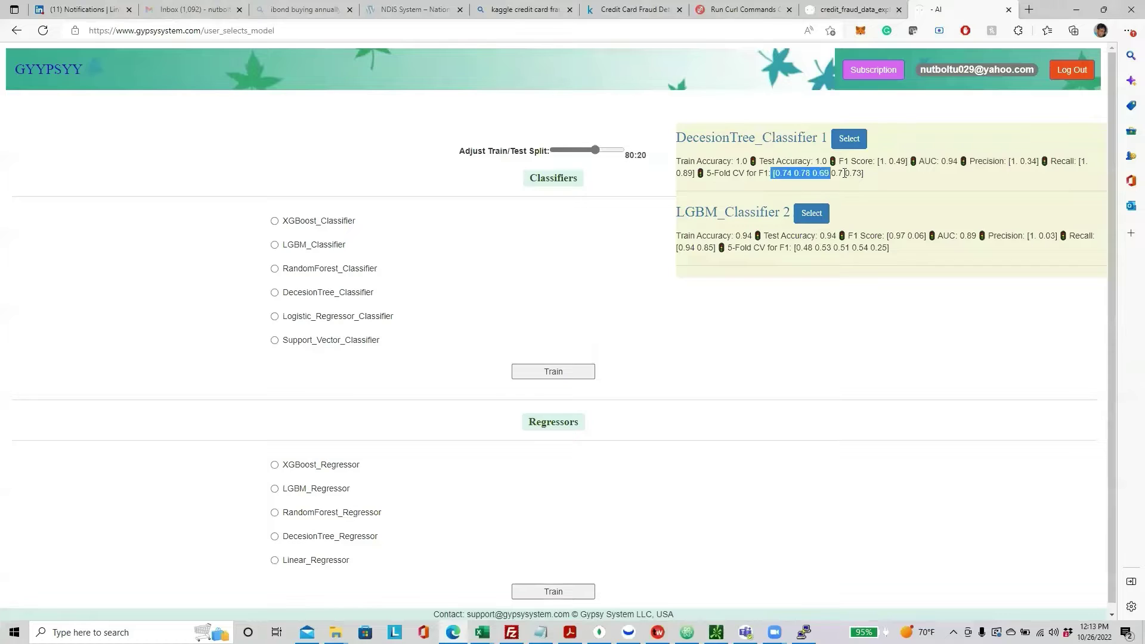
- Train an XGBoost_Classifier with scale_pos_weight set to 515, keeping the other parameters at their defaults
click(873, 179)
click(275, 222)
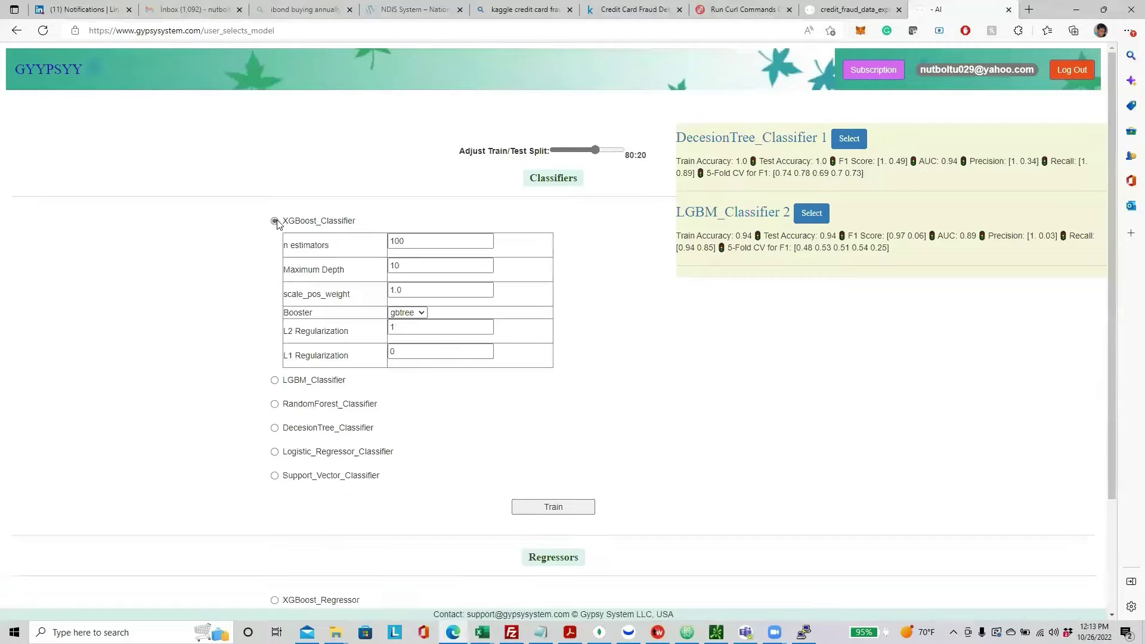
click(421, 290)
double_click(421, 289)
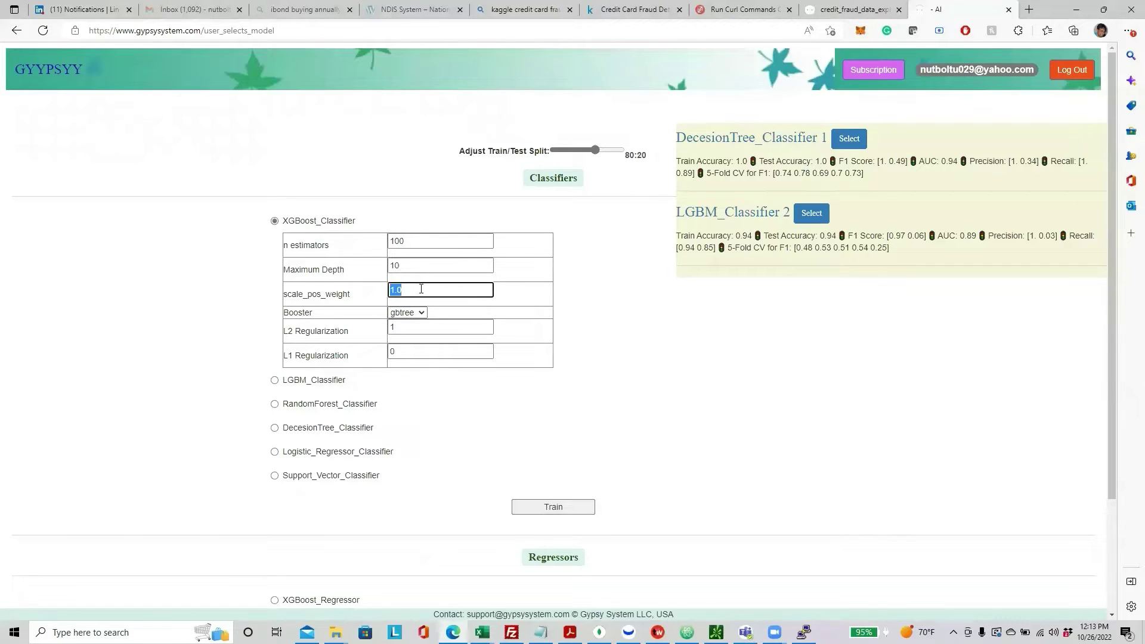
text(515)
click(537, 506)
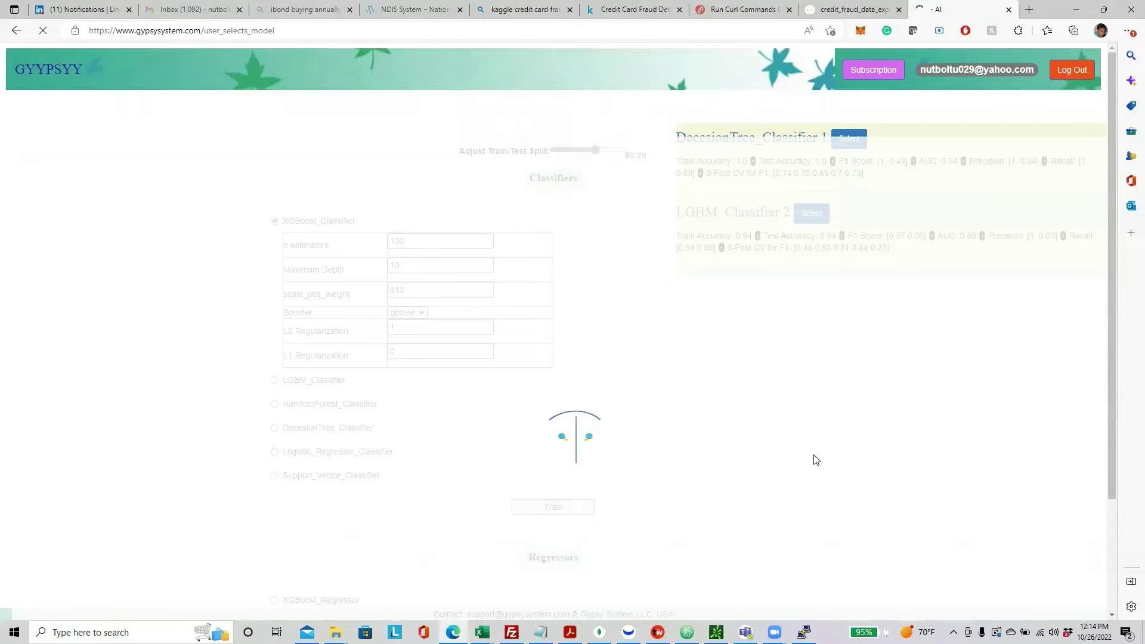
- Open the credit fraud data exploration page and examine the class distribution chart and the first feature boxplots
click(856, 9)
scroll(186, 478, down, 6)
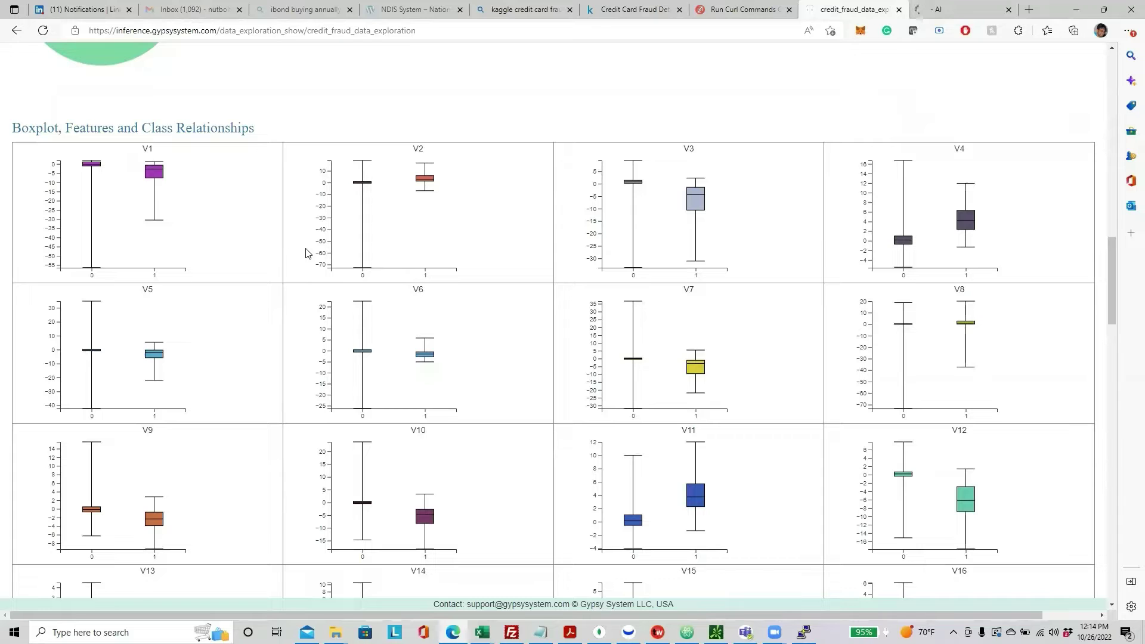
scroll(457, 351, down, 1)
scroll(457, 351, down, 3)
scroll(542, 197, up, 6)
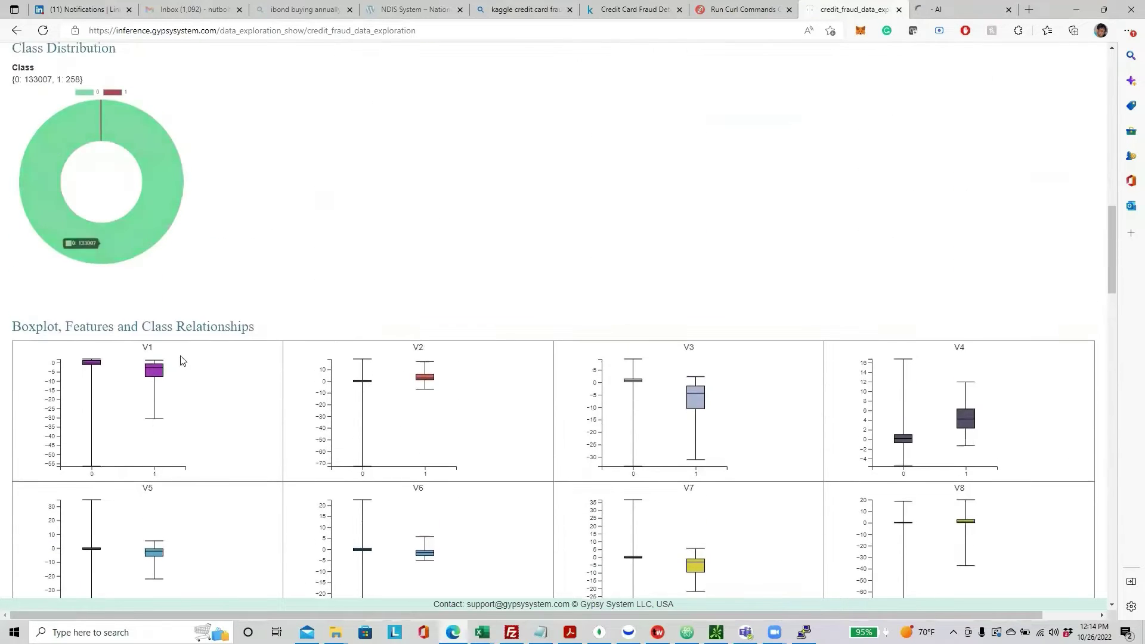
scroll(660, 460, down, 10)
scroll(658, 346, up, 3)
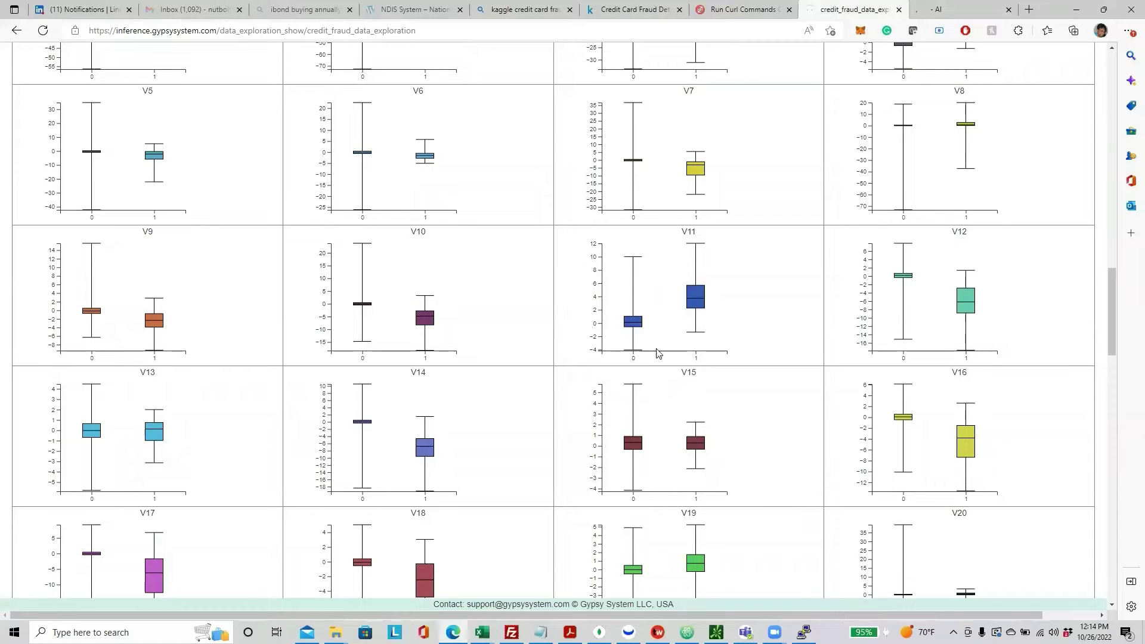
- Compare the two classes in the feature boxplots, from V11 and its neighbours through to Amount
double_click(687, 234)
click(660, 285)
scroll(922, 279, up, 3)
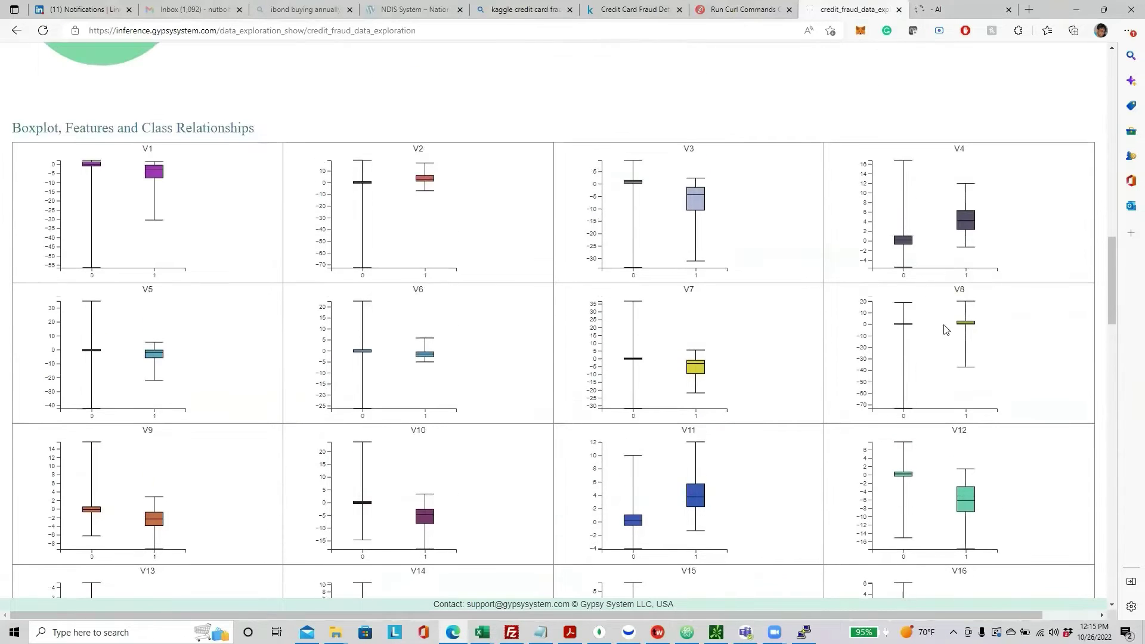
scroll(960, 393, down, 2)
scroll(978, 458, down, 1)
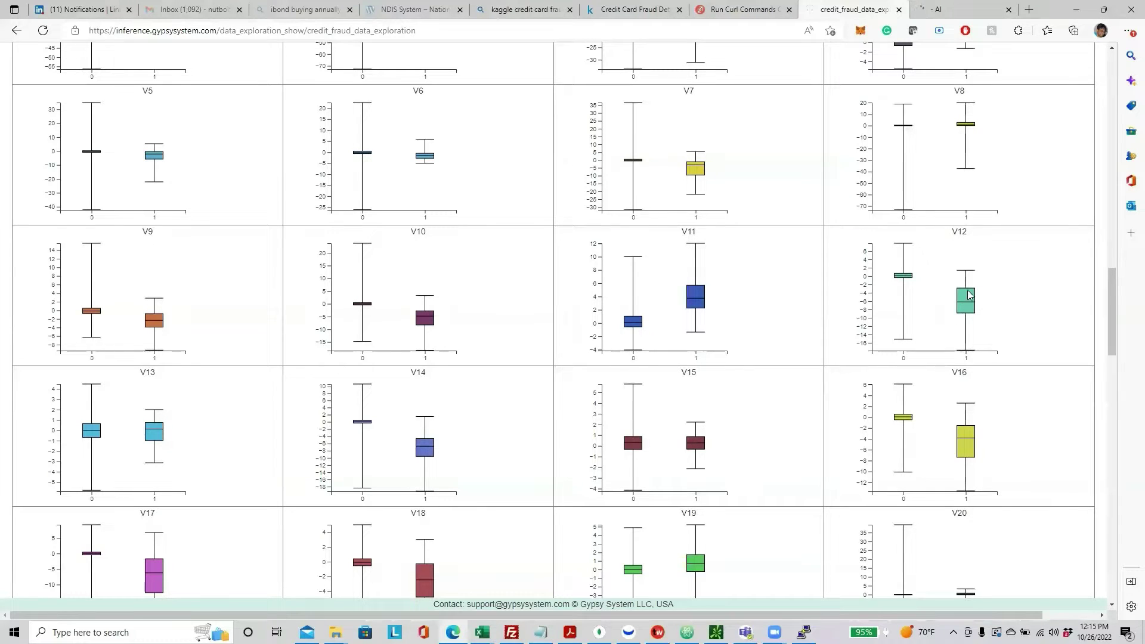
scroll(954, 322, down, 5)
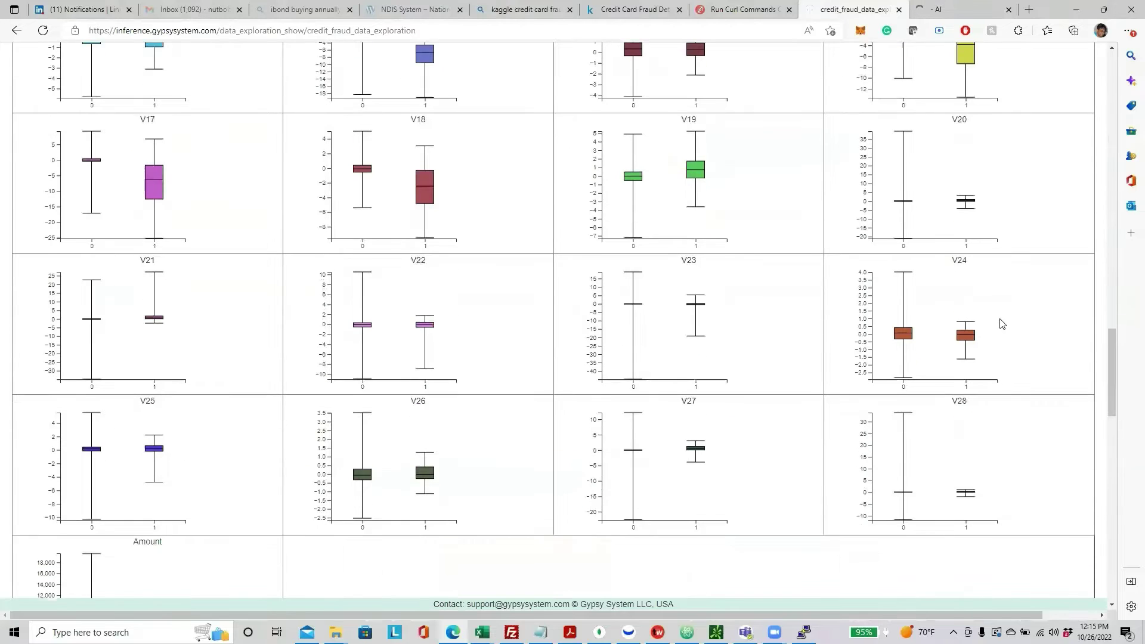
scroll(418, 330, down, 3)
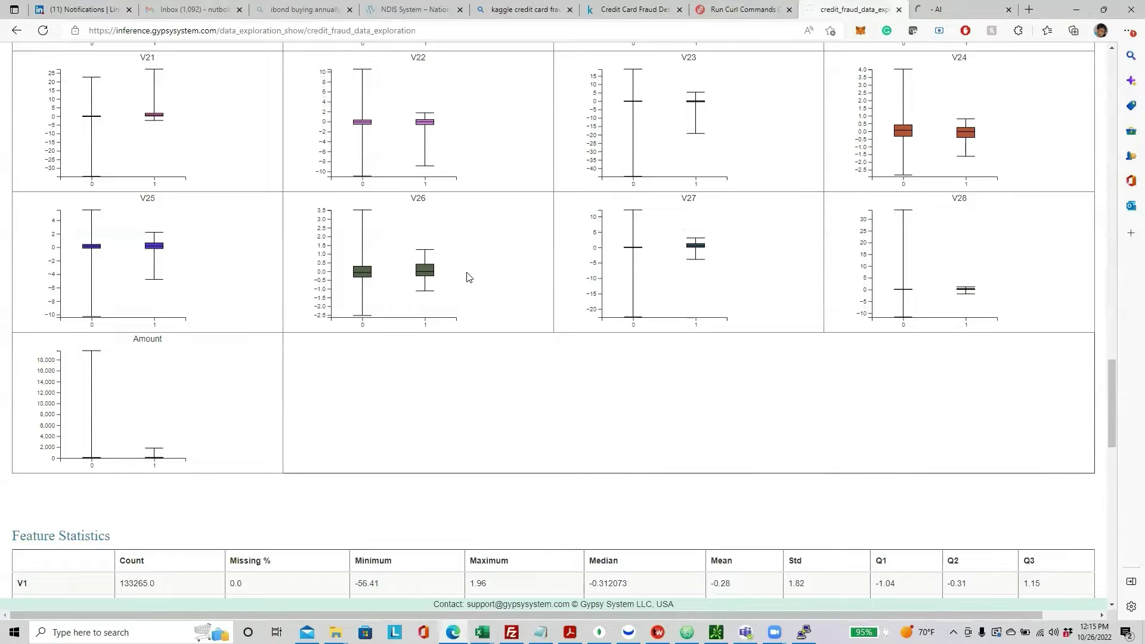
scroll(500, 293, up, 10)
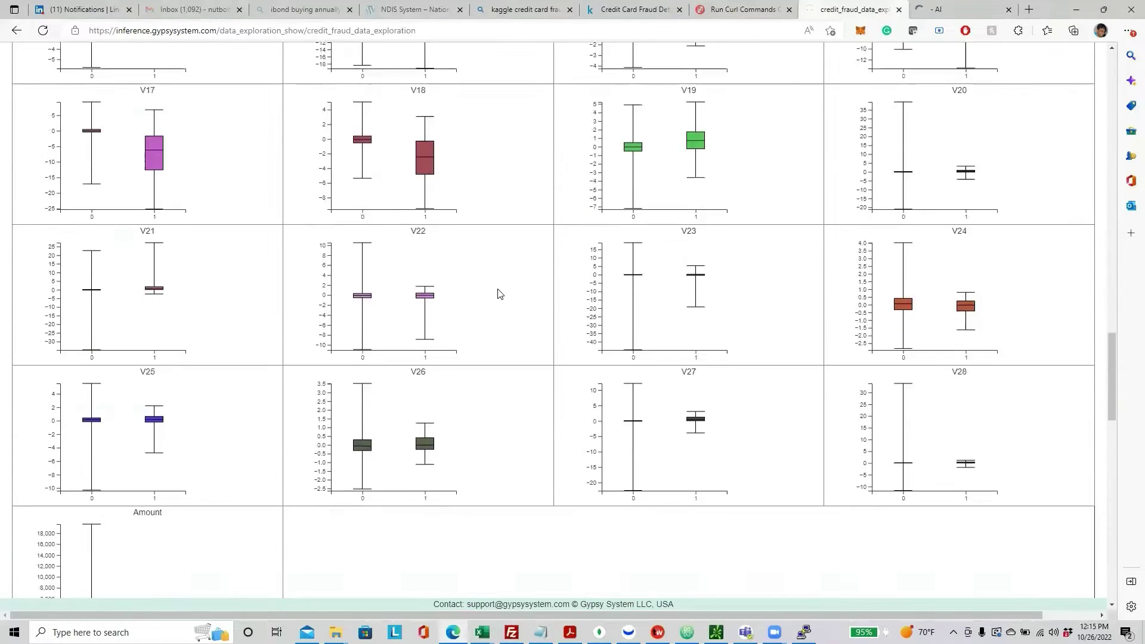
scroll(500, 293, down, 20)
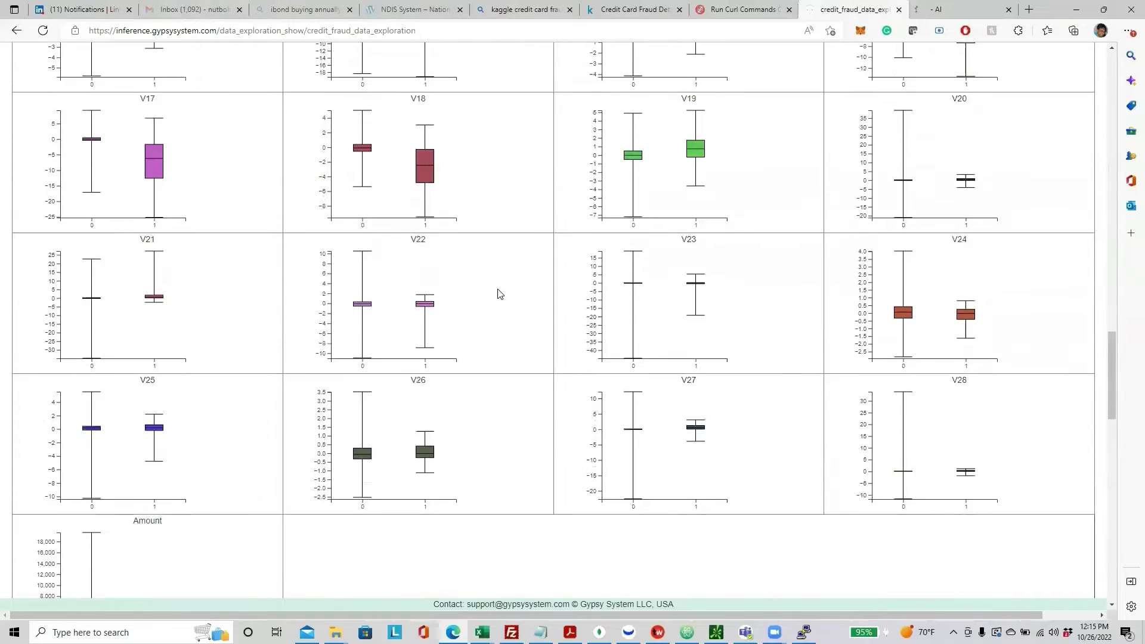
- Examine the minimum, maximum, median, mean, standard deviation and quartiles of V1 in the Feature Statistics table
scroll(500, 293, up, 6)
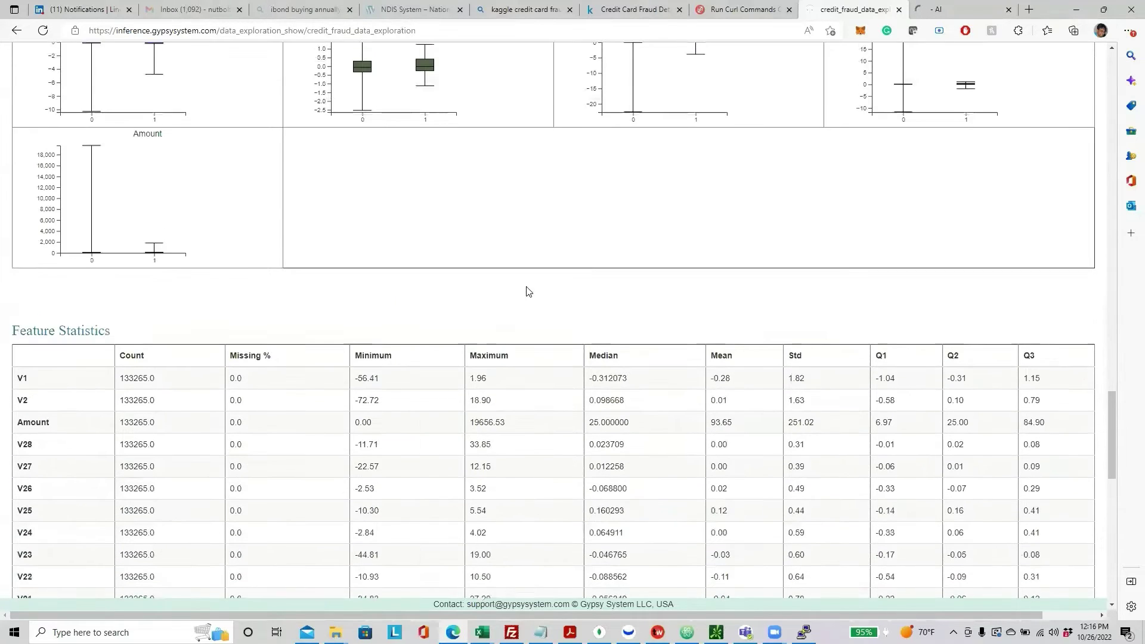
scroll(596, 184, down, 3)
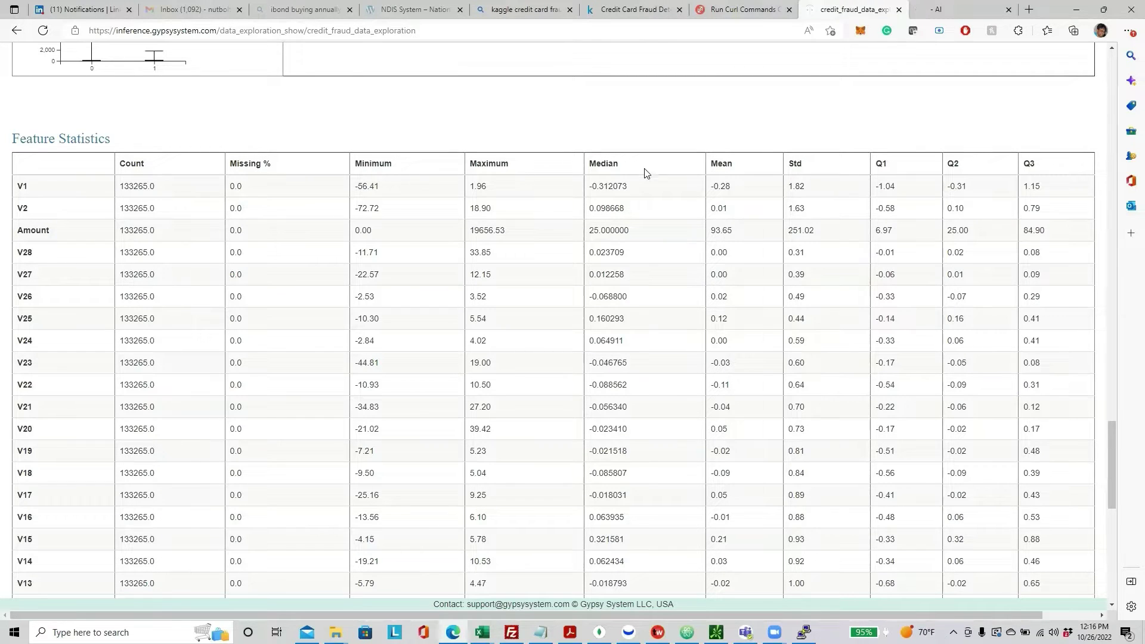
drag(358, 186, 658, 190)
click(663, 194)
drag(712, 186, 806, 187)
drag(901, 195, 1060, 197)
scroll(1027, 240, down, 10)
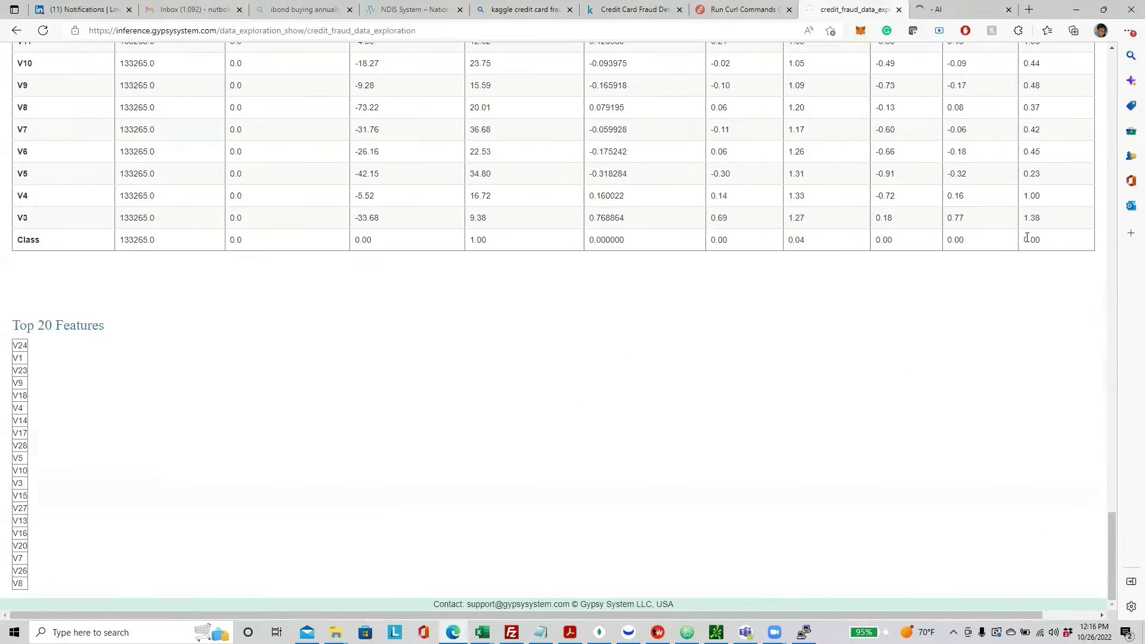
scroll(1027, 238, up, 15)
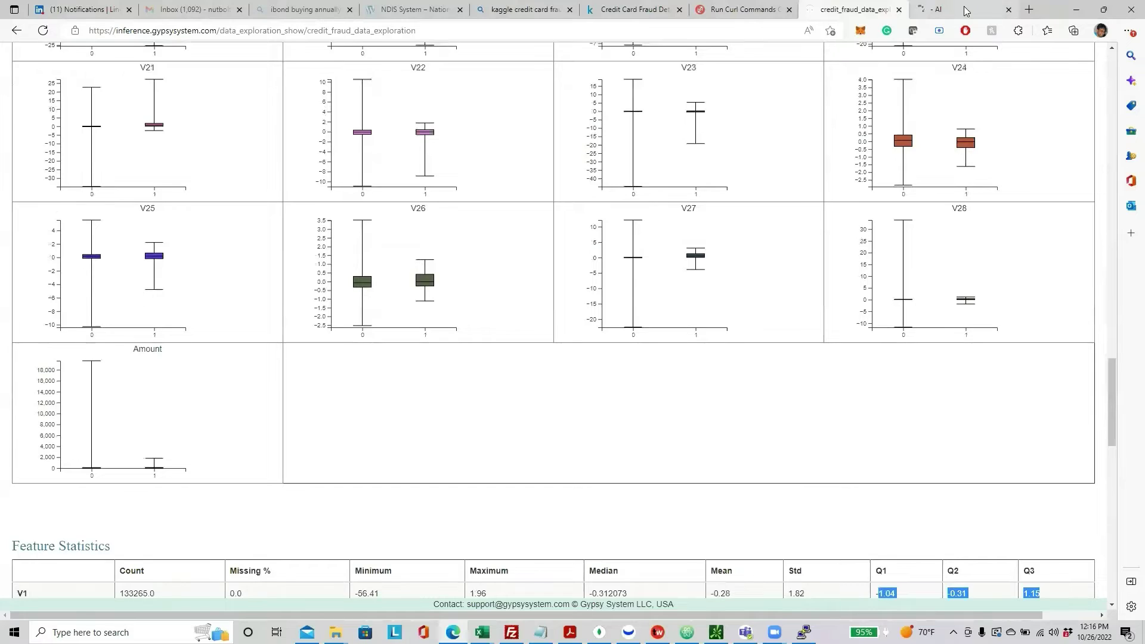
- Check the model training progress, and review the feature rows and counts throughout the Feature Statistics table
click(967, 11)
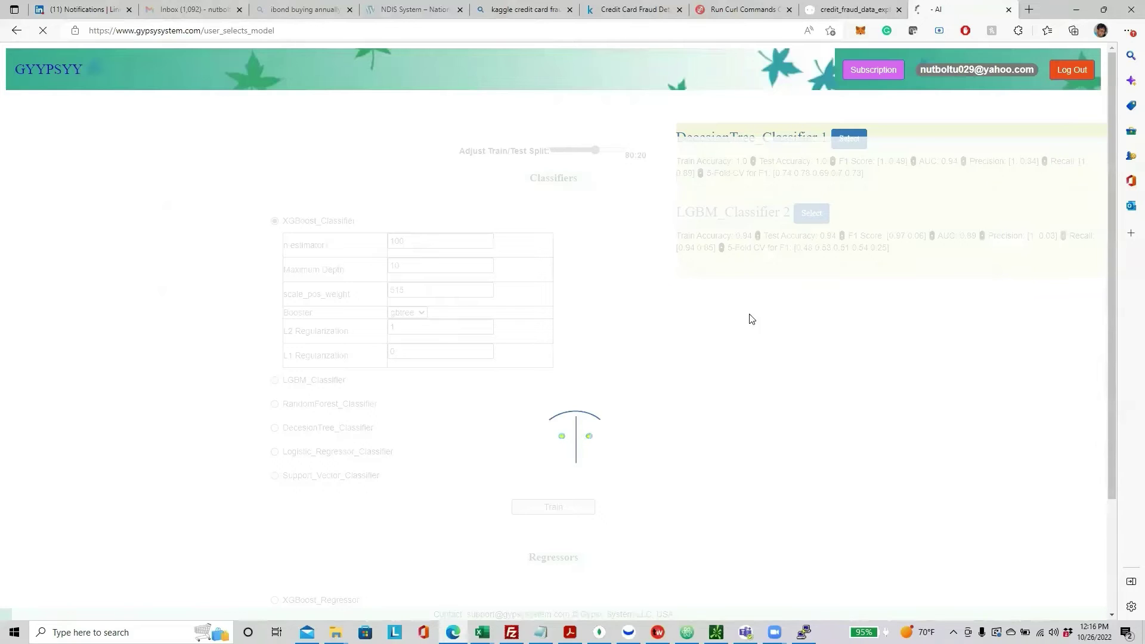
click(856, 9)
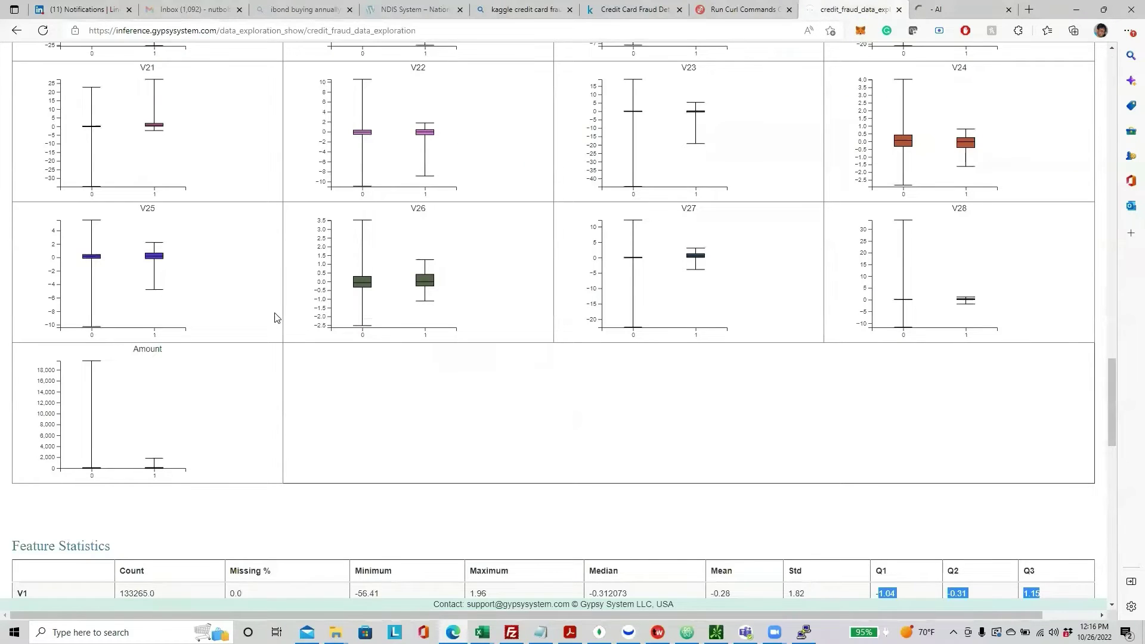
scroll(276, 318, down, 5)
scroll(276, 318, down, 1)
drag(4, 159, 185, 155)
click(284, 274)
scroll(284, 274, down, 10)
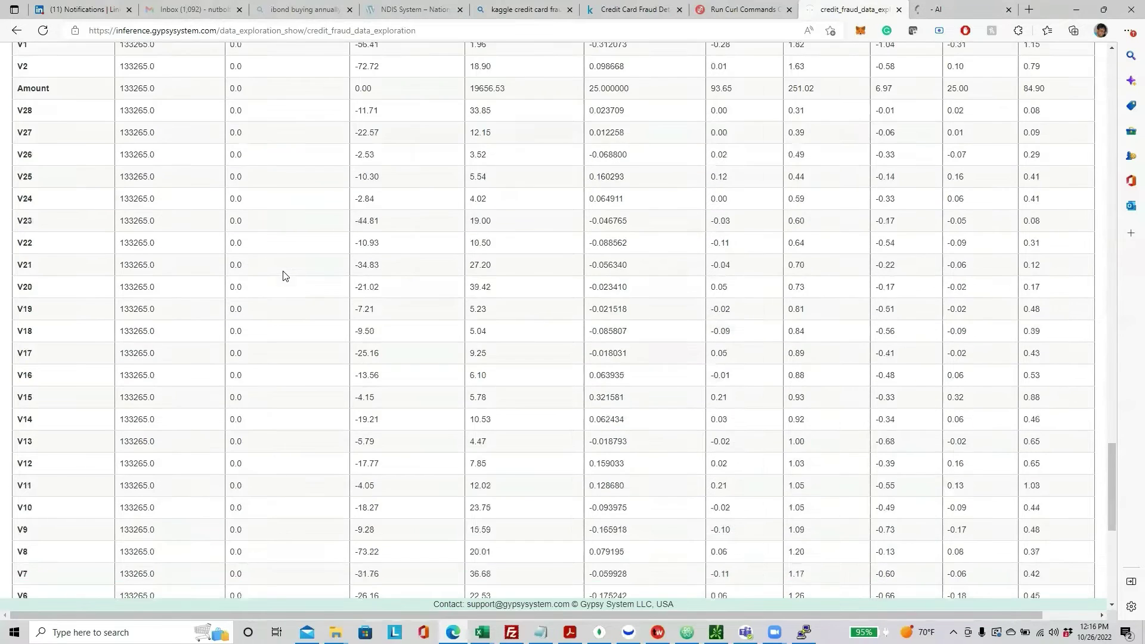
scroll(283, 274, up, 12)
scroll(283, 275, down, 13)
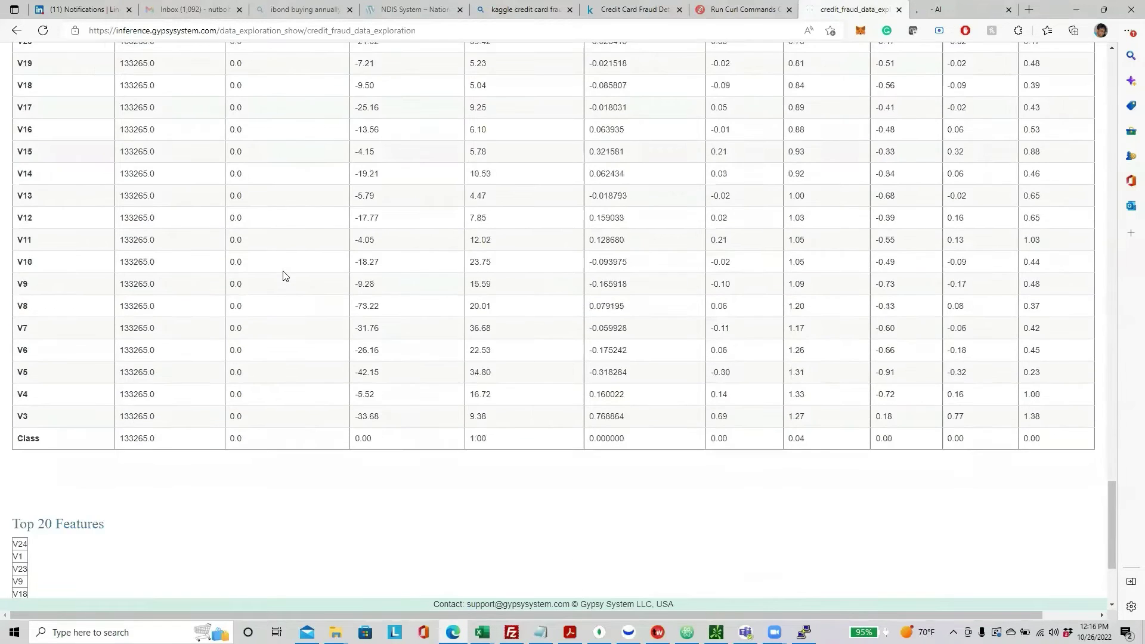
scroll(283, 274, up, 11)
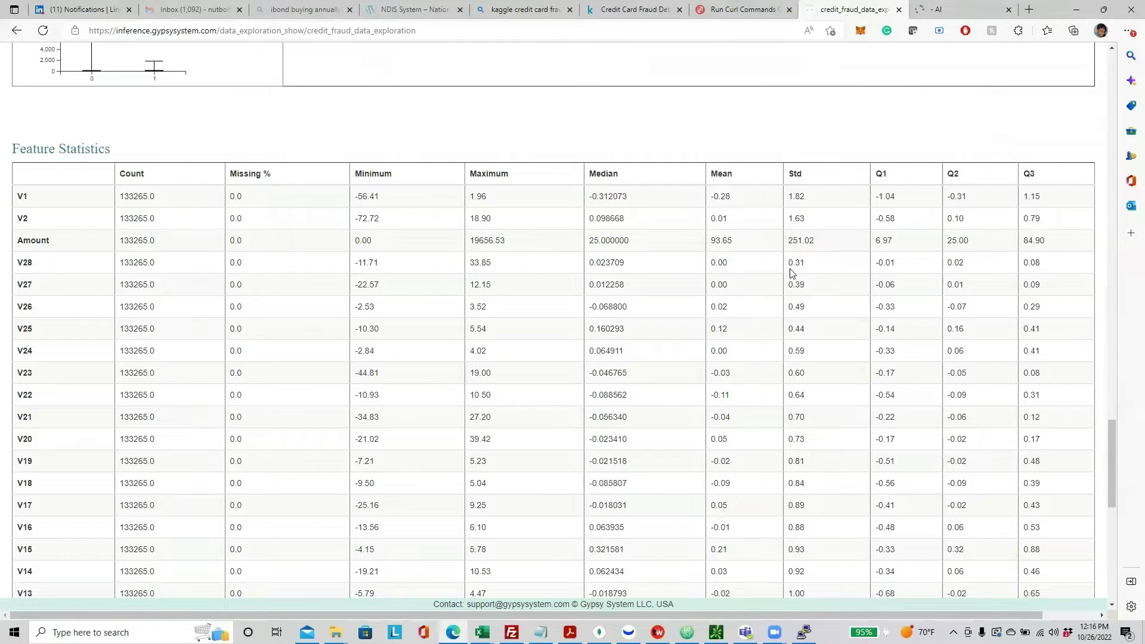
- Examine the Std column of the Feature Statistics table across all features
drag(792, 268, 801, 315)
click(811, 350)
scroll(810, 332, down, 3)
scroll(804, 143, down, 1)
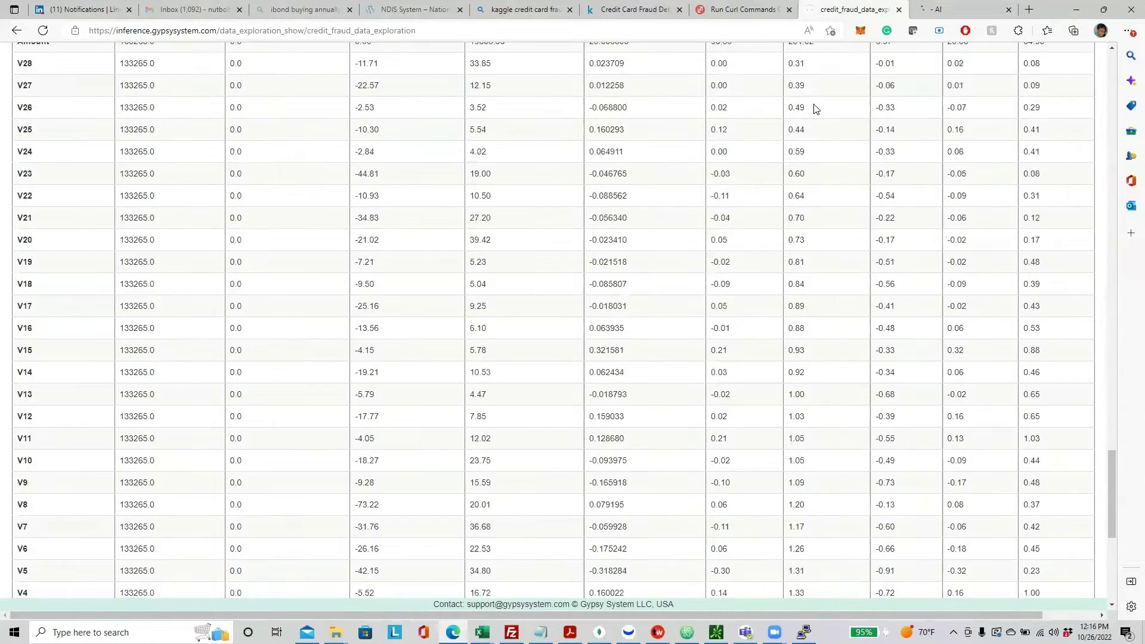
drag(811, 241, 795, 284)
click(795, 284)
scroll(813, 335, down, 6)
scroll(814, 335, up, 8)
scroll(814, 331, up, 1)
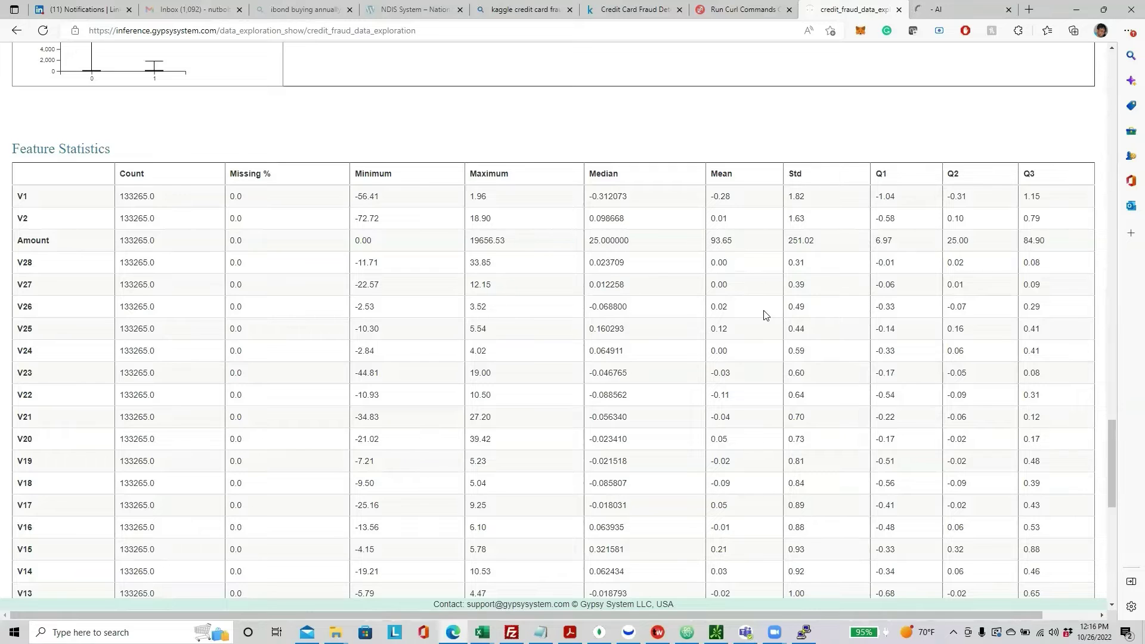
scroll(766, 315, down, 3)
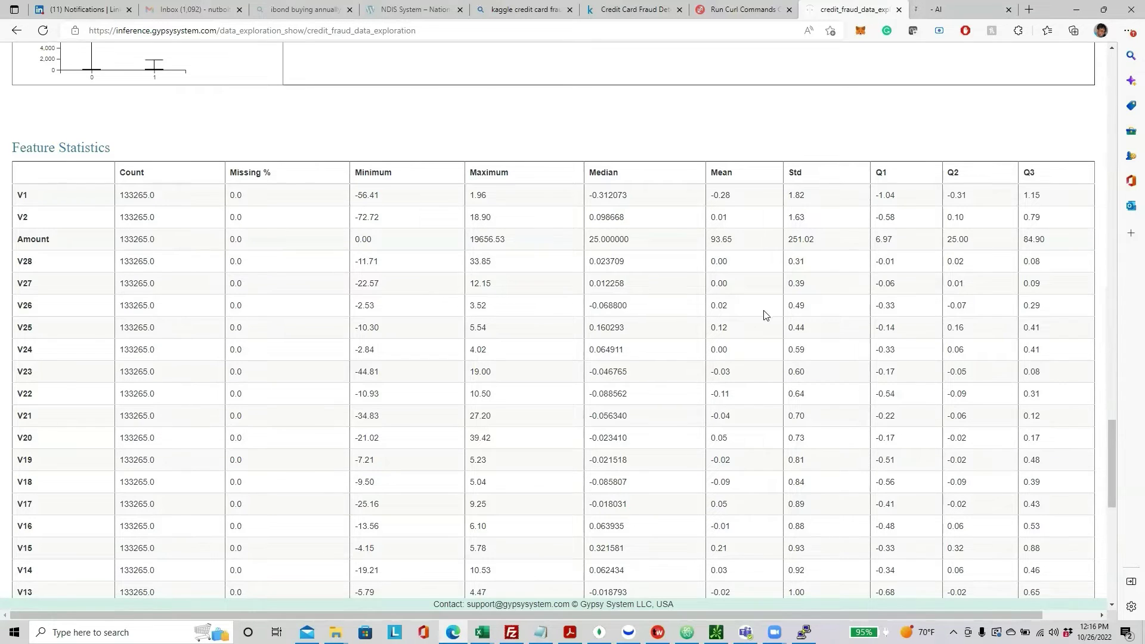
scroll(766, 315, up, 3)
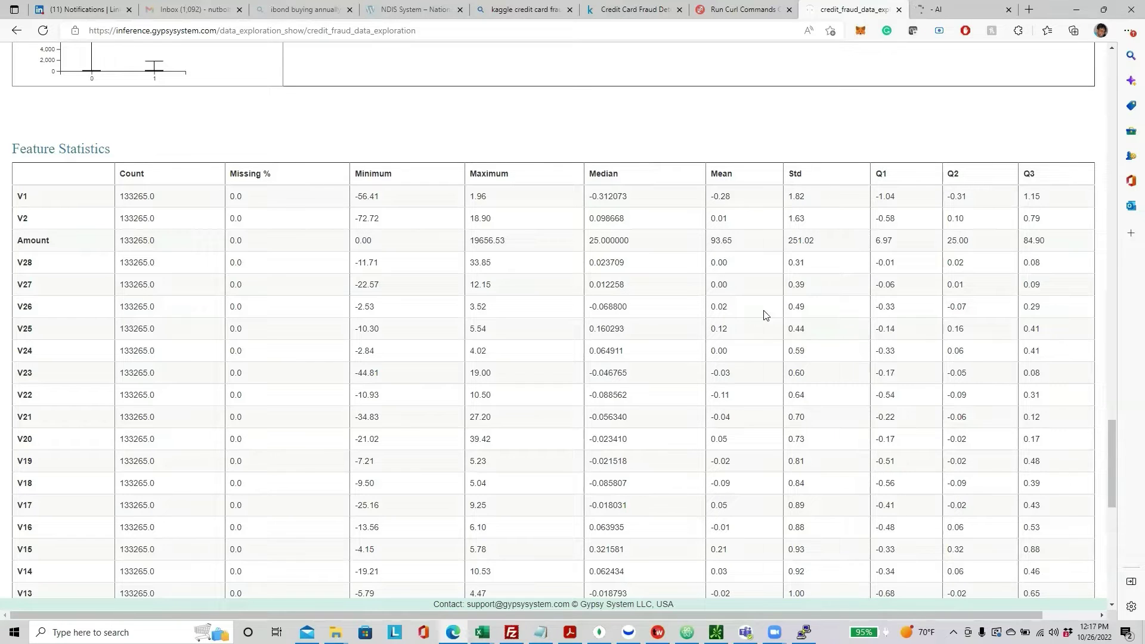
- Examine the Top 20 Features list at the end of the data exploration page, highlighting its entries
scroll(766, 316, down, 10)
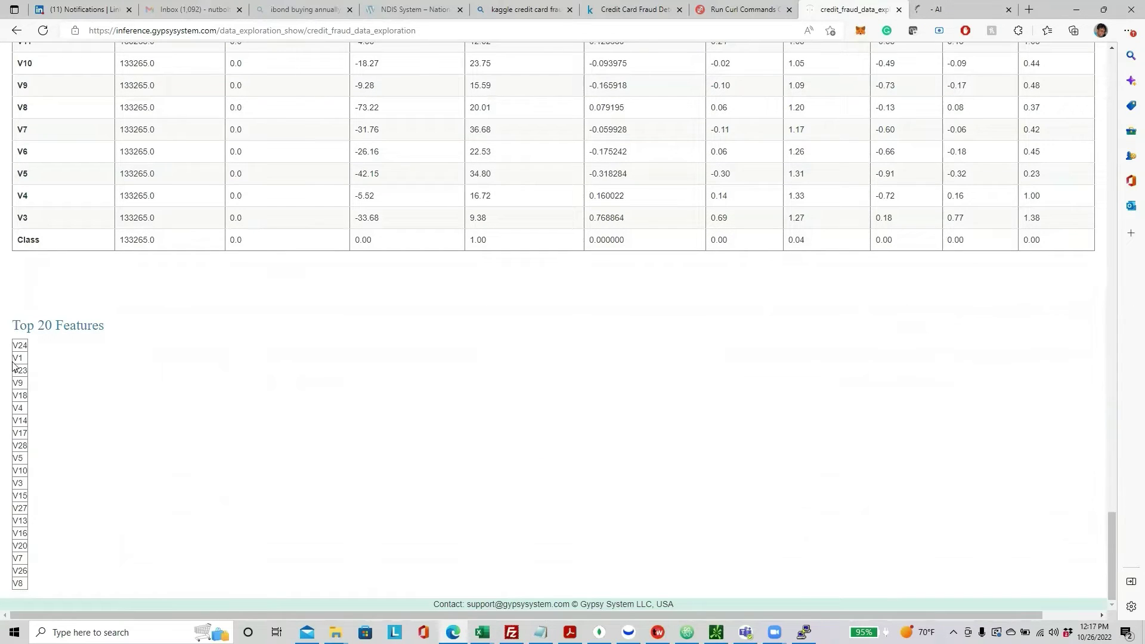
drag(11, 344, 32, 398)
drag(12, 345, 79, 537)
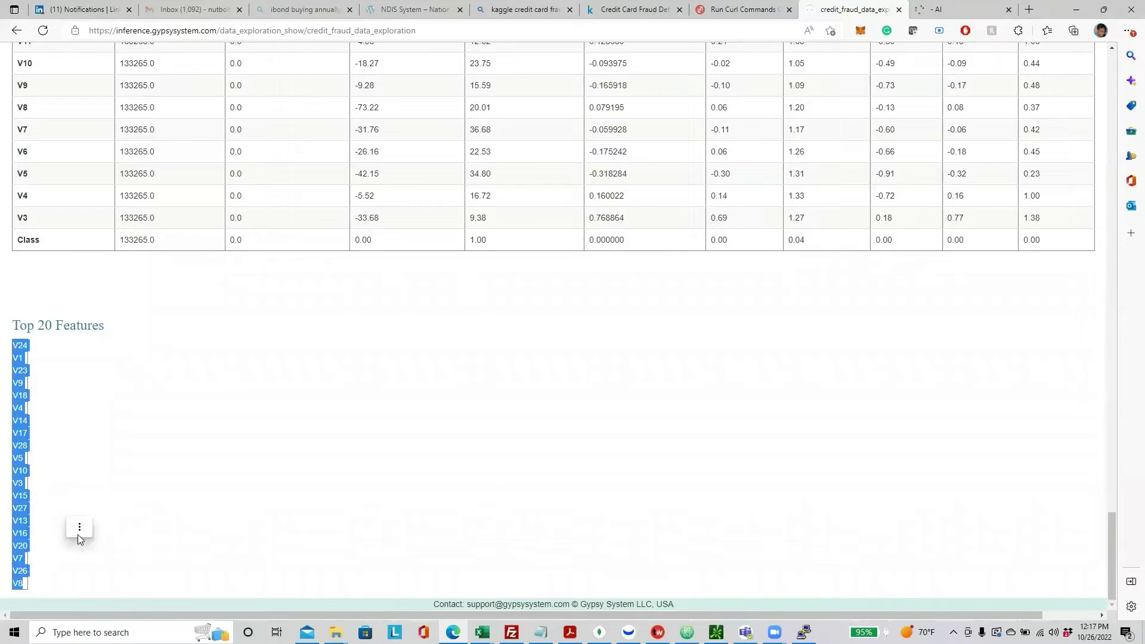
click(89, 438)
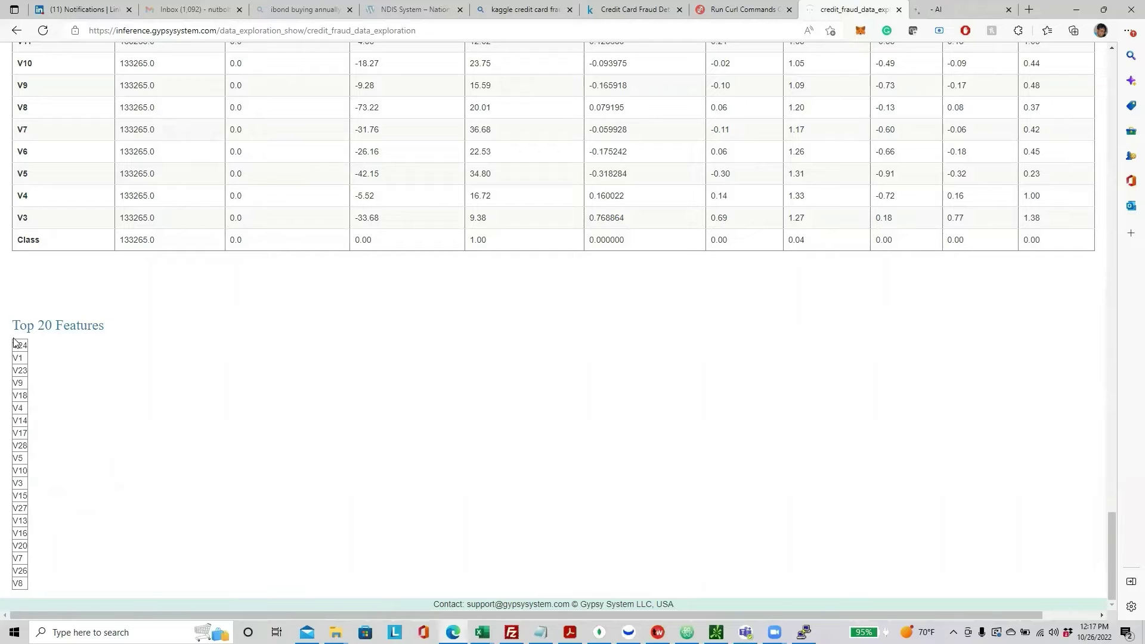
drag(14, 342, 54, 447)
click(93, 447)
drag(12, 345, 53, 361)
click(140, 356)
- Revisit the class boxplots from Amount back up to V1 and the Class Distribution chart
scroll(127, 352, up, 15)
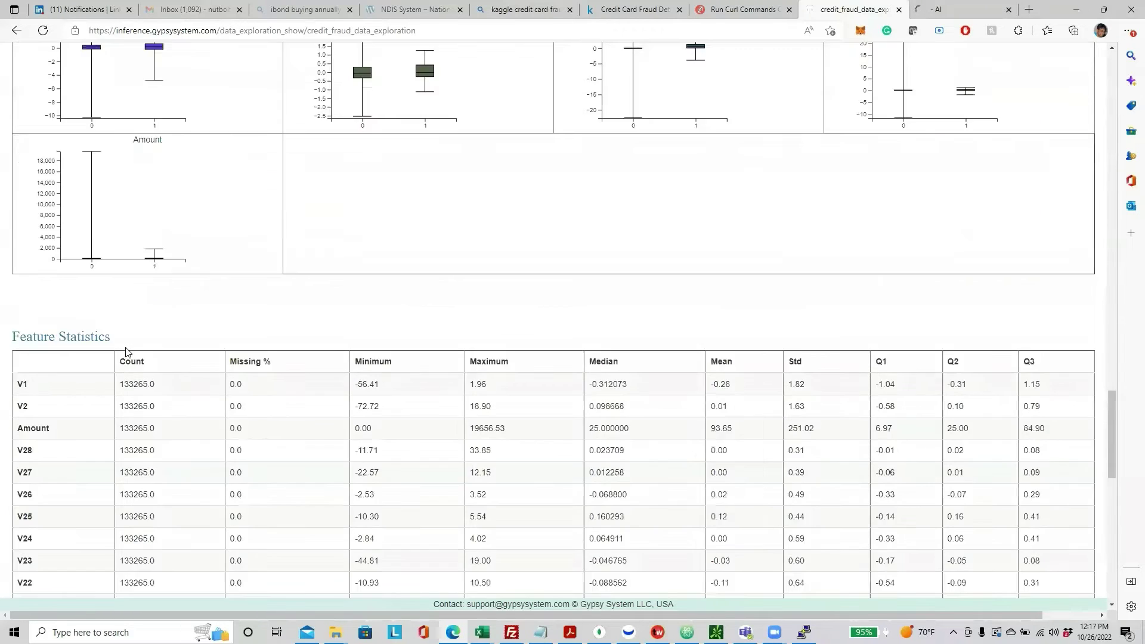
scroll(327, 360, up, 3)
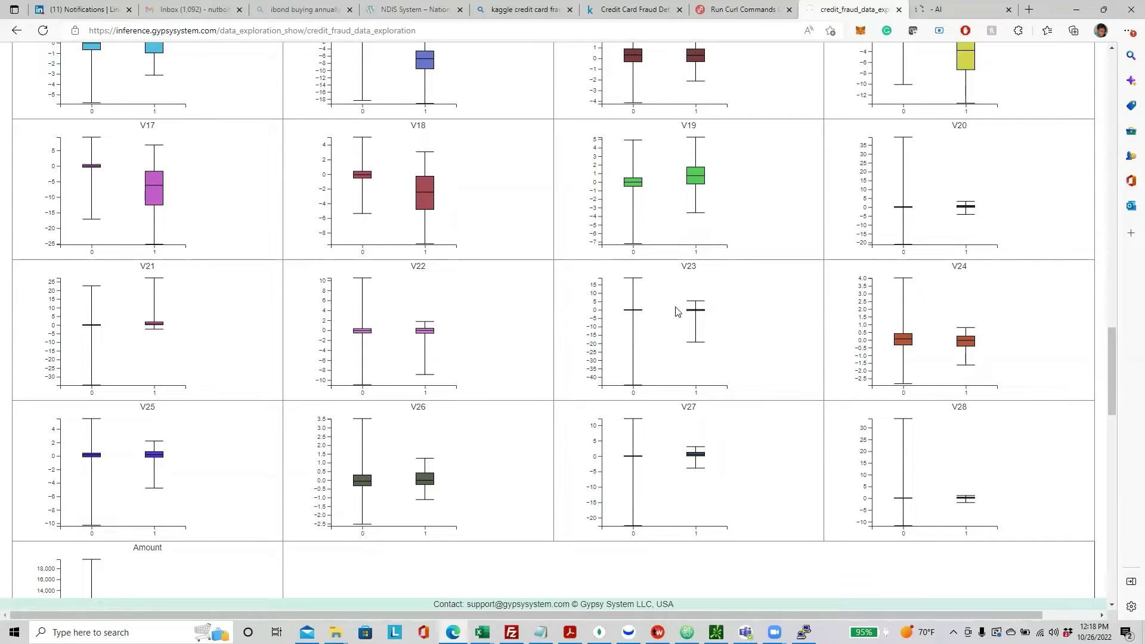
scroll(666, 330, up, 10)
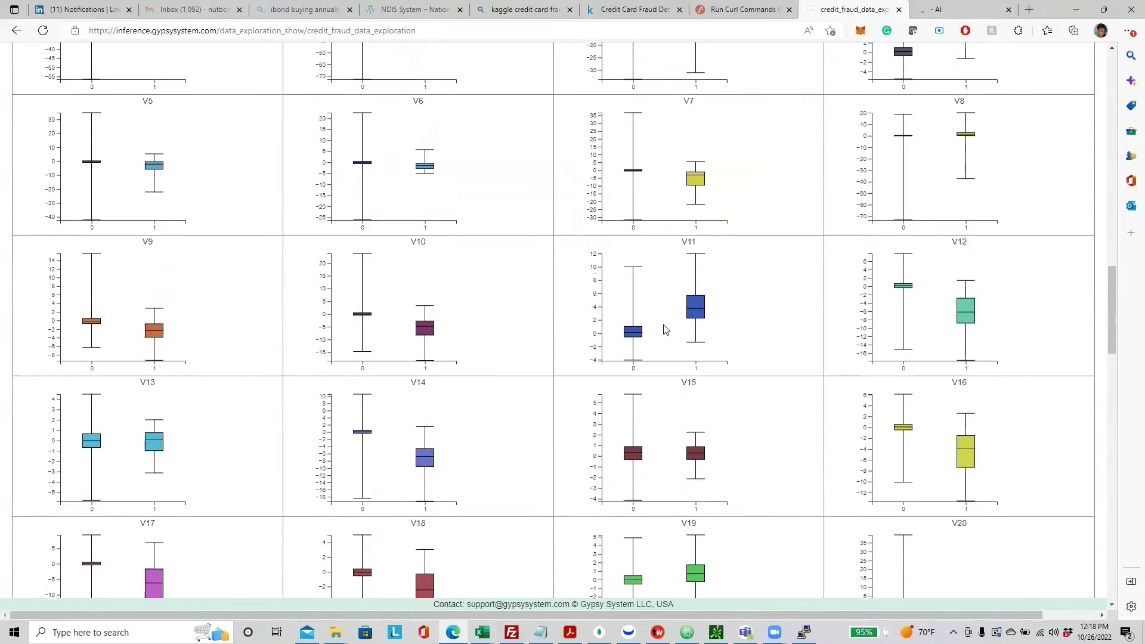
scroll(665, 330, up, 2)
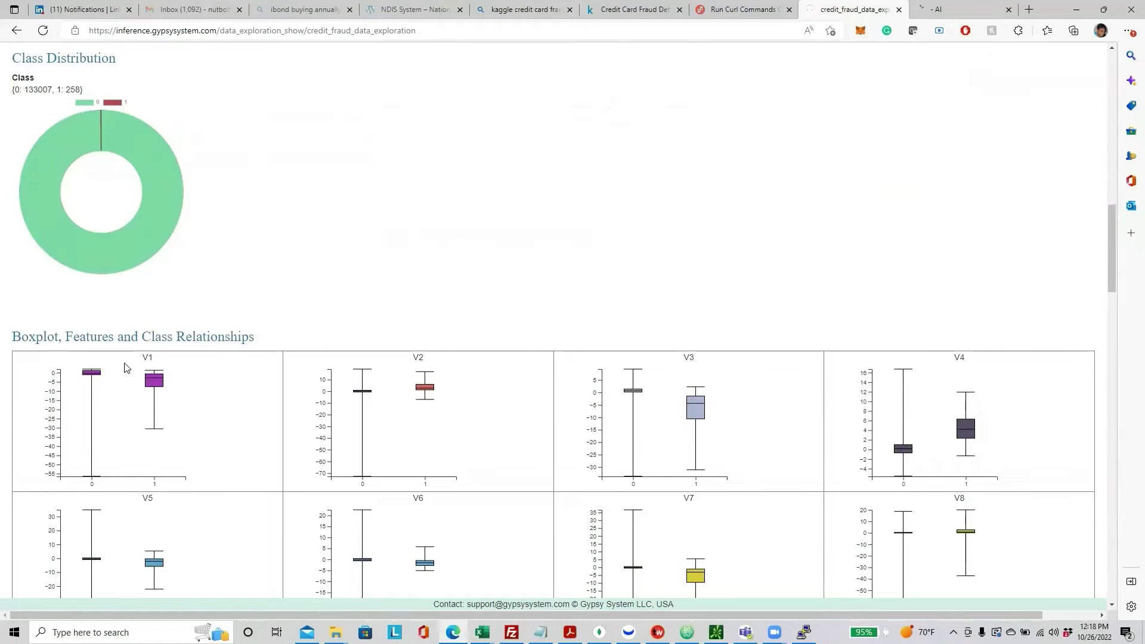
scroll(199, 404, down, 9)
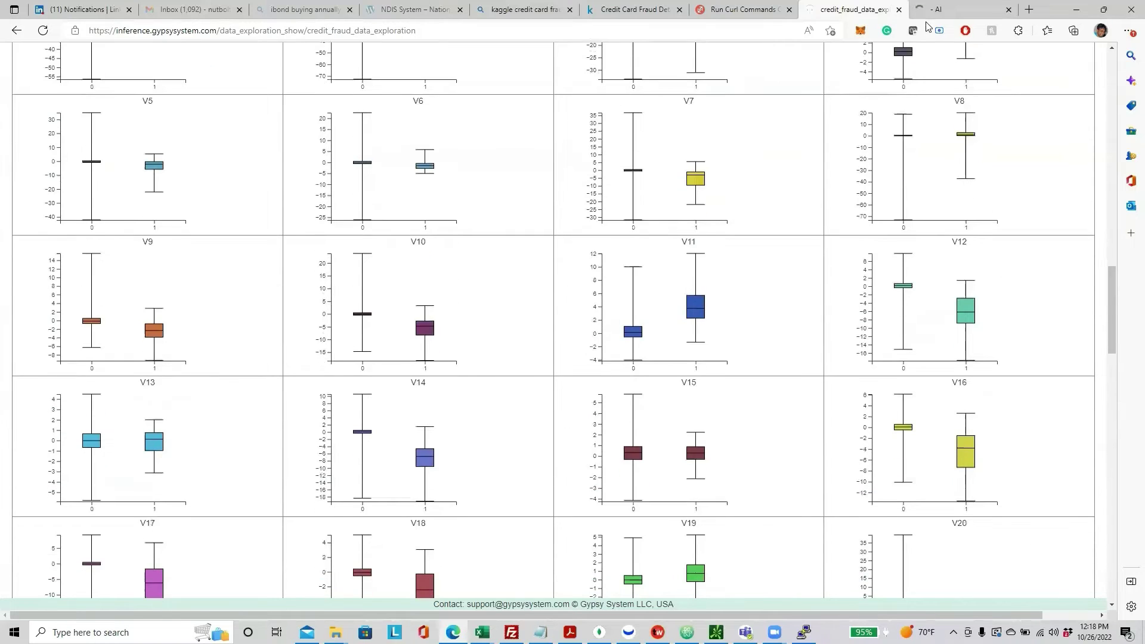
- Return to the model selection page and review the trained XGBoost classifier's metrics
click(938, 11)
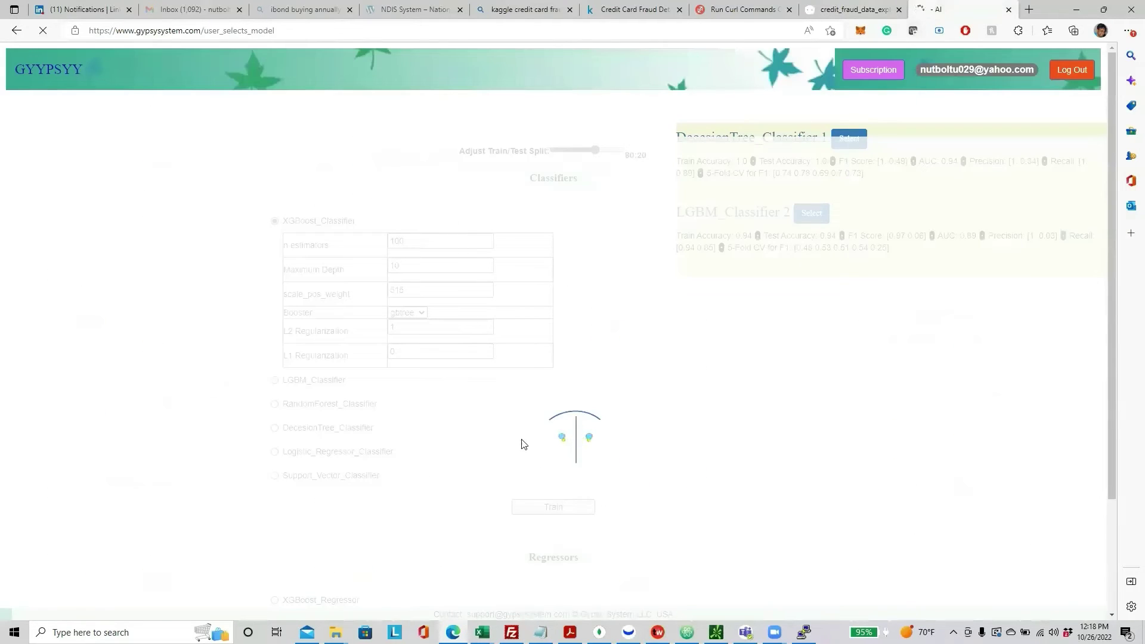
scroll(459, 411, down, 2)
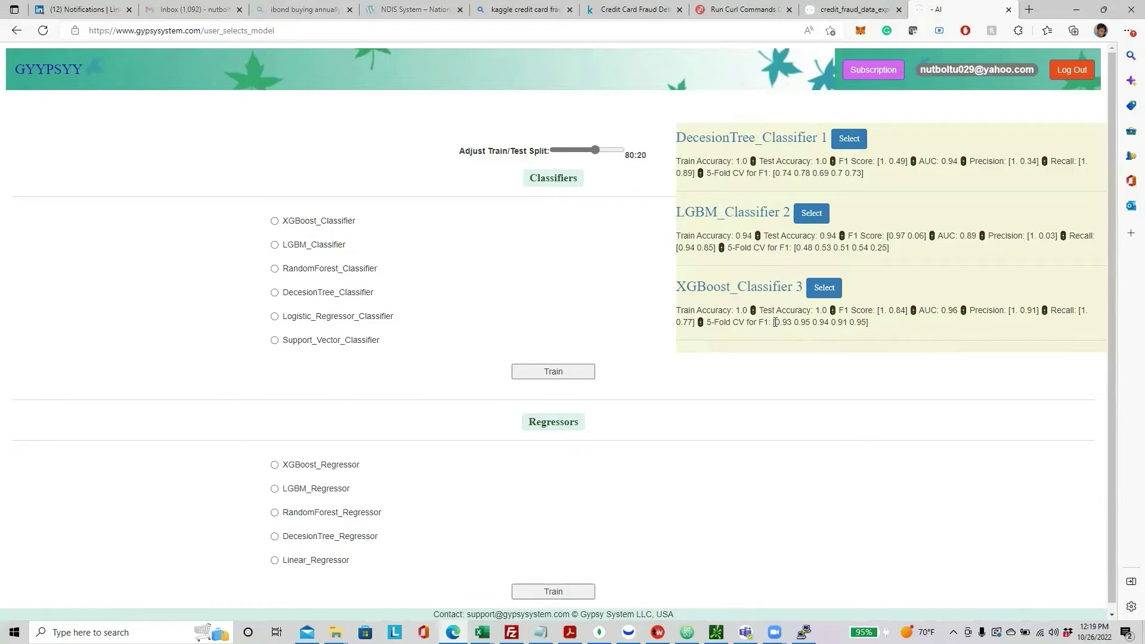
- Examine the XGBoost classifier's 5-fold CV F1 scores, F1 score, precision and recall in the trained model results
drag(775, 322, 877, 328)
click(842, 298)
drag(779, 322, 867, 323)
click(889, 334)
drag(889, 310, 905, 312)
click(930, 323)
drag(1024, 309, 1038, 314)
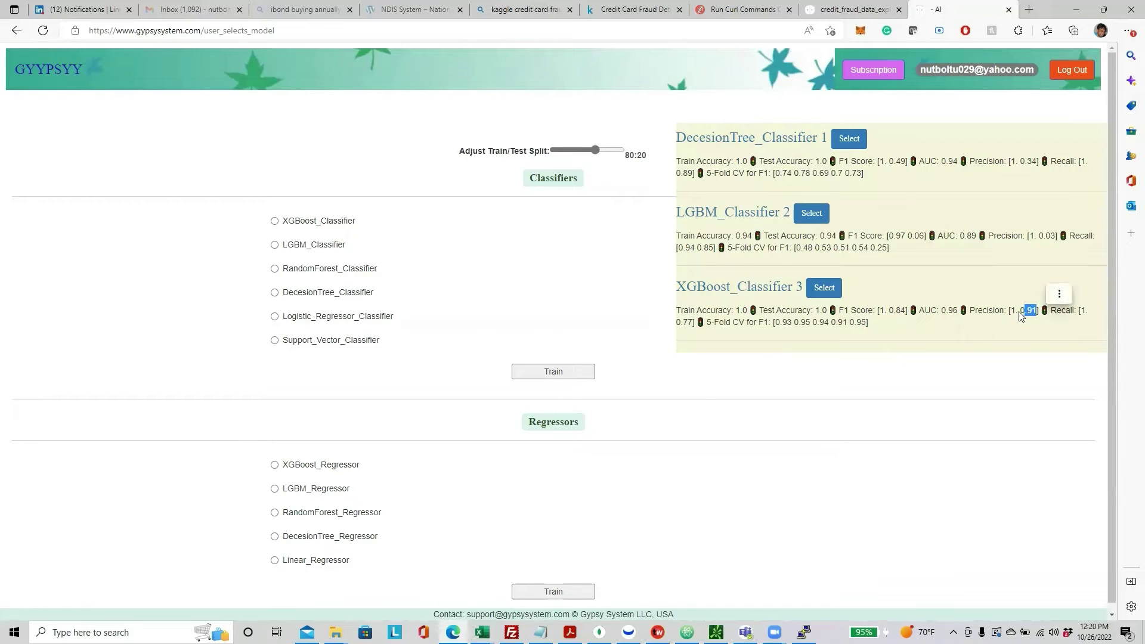
click(1023, 309)
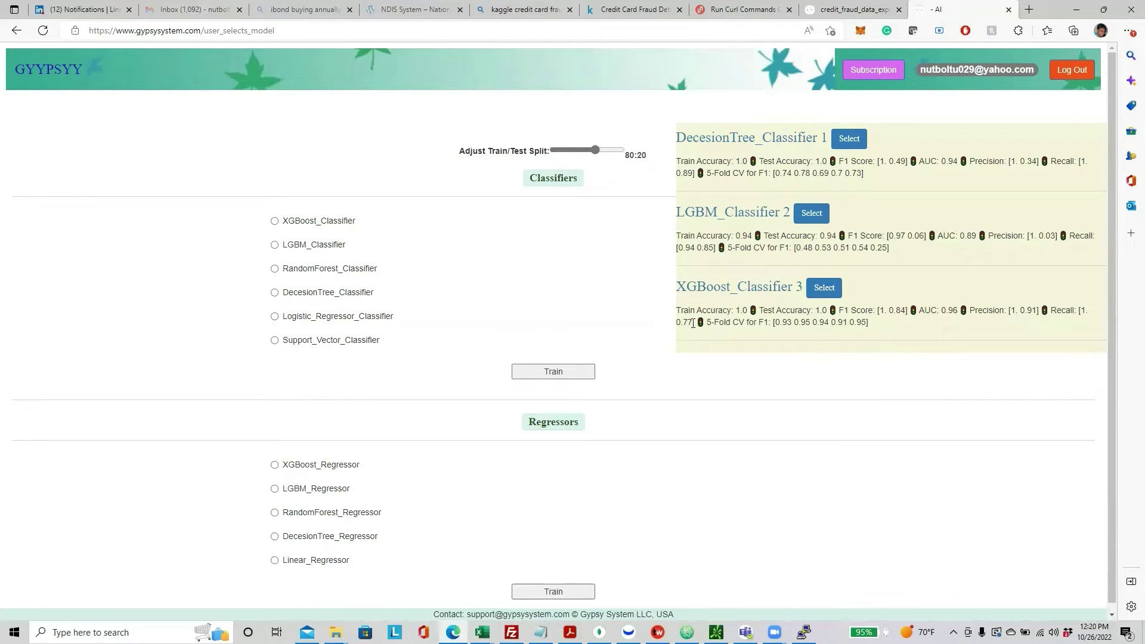
drag(693, 323, 685, 323)
drag(686, 323, 678, 323)
click(679, 323)
double_click(685, 323)
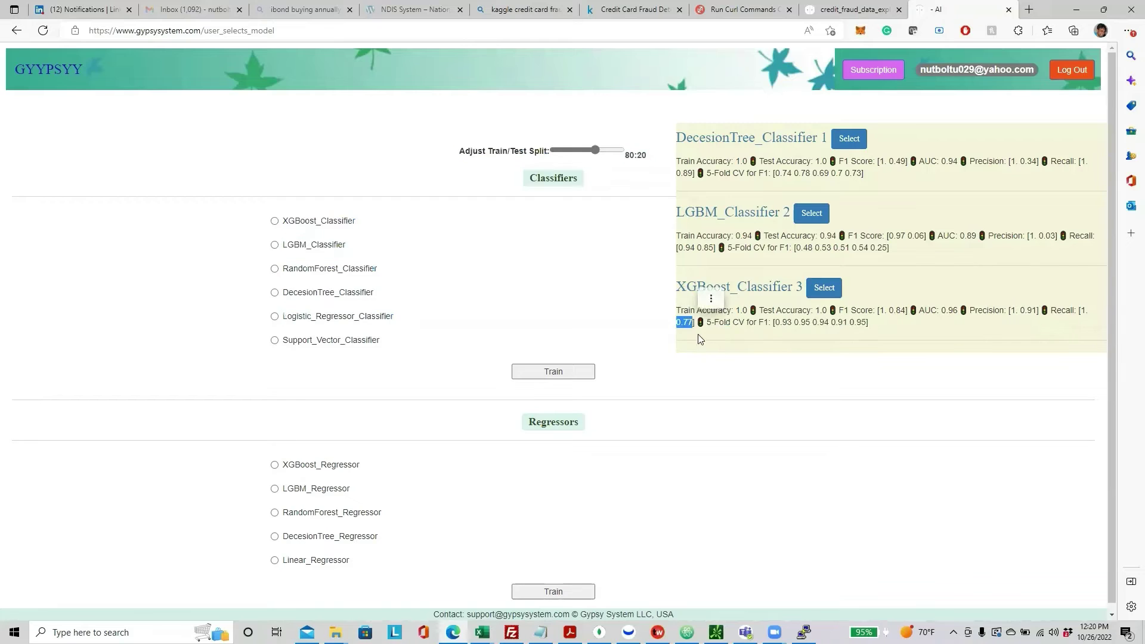
click(740, 344)
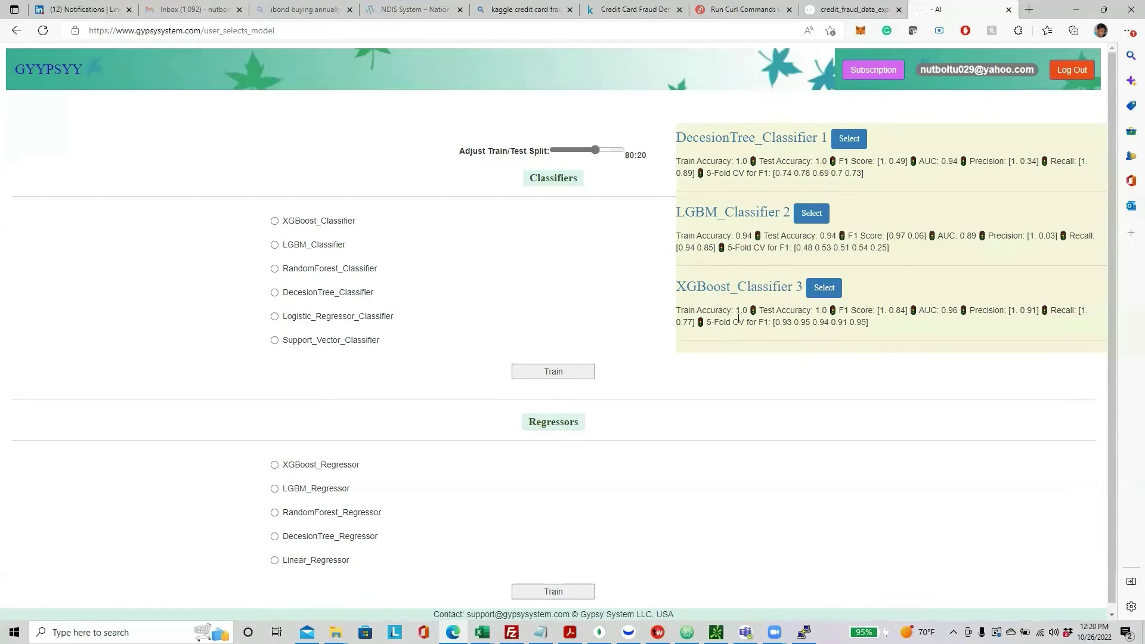
- Compare the XGBoost classifier's metrics with those of the decision tree classifier, including the cross-validation scores
drag(685, 308, 910, 332)
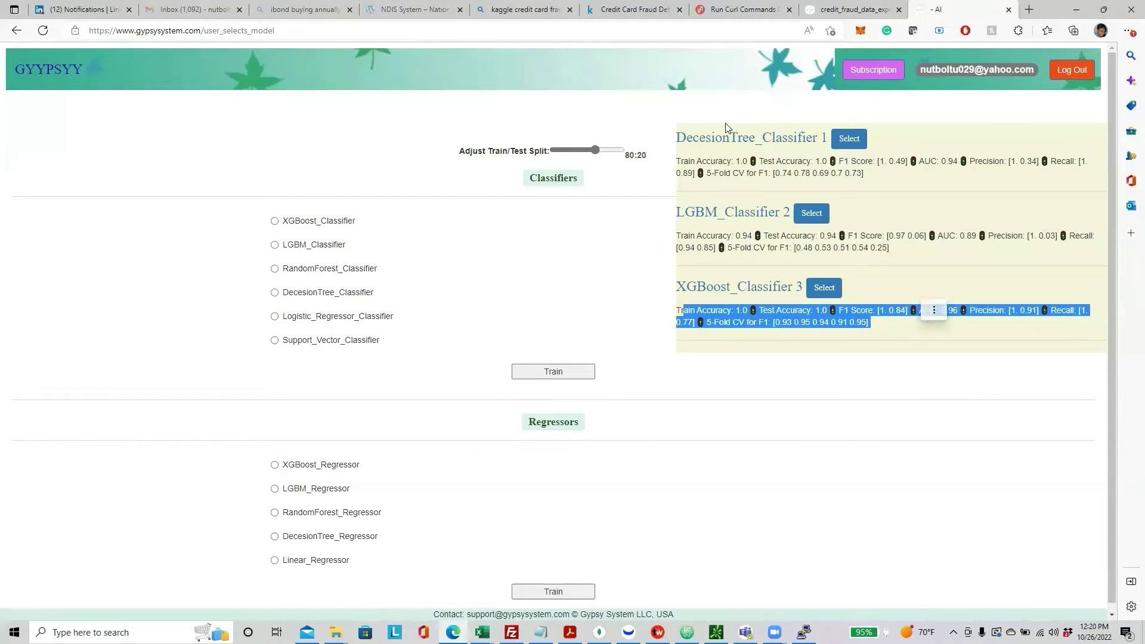
click(716, 157)
drag(688, 139, 776, 185)
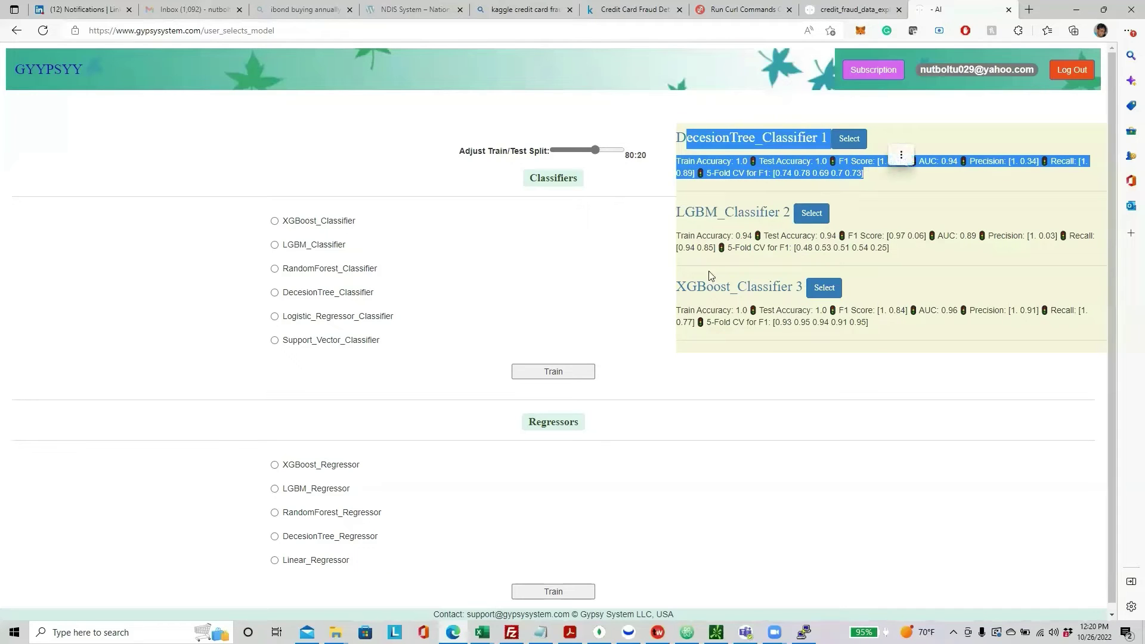
drag(796, 310, 841, 322)
double_click(863, 322)
click(903, 325)
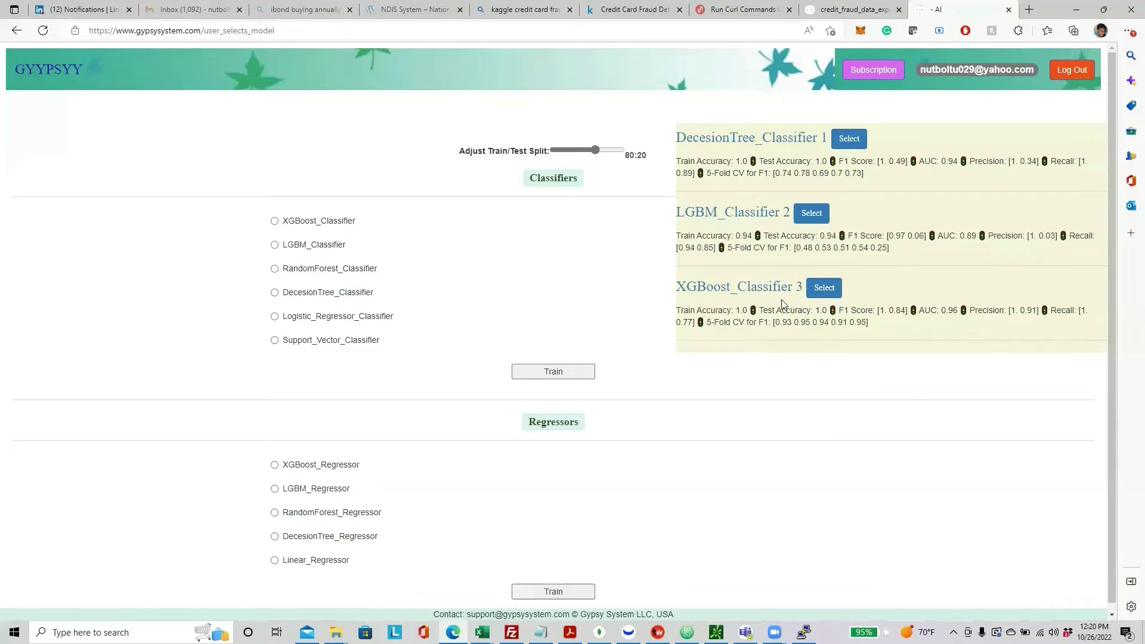
- Select the trained XGBoost_Classifier and look through its prediction form from V1 to Amount
click(825, 290)
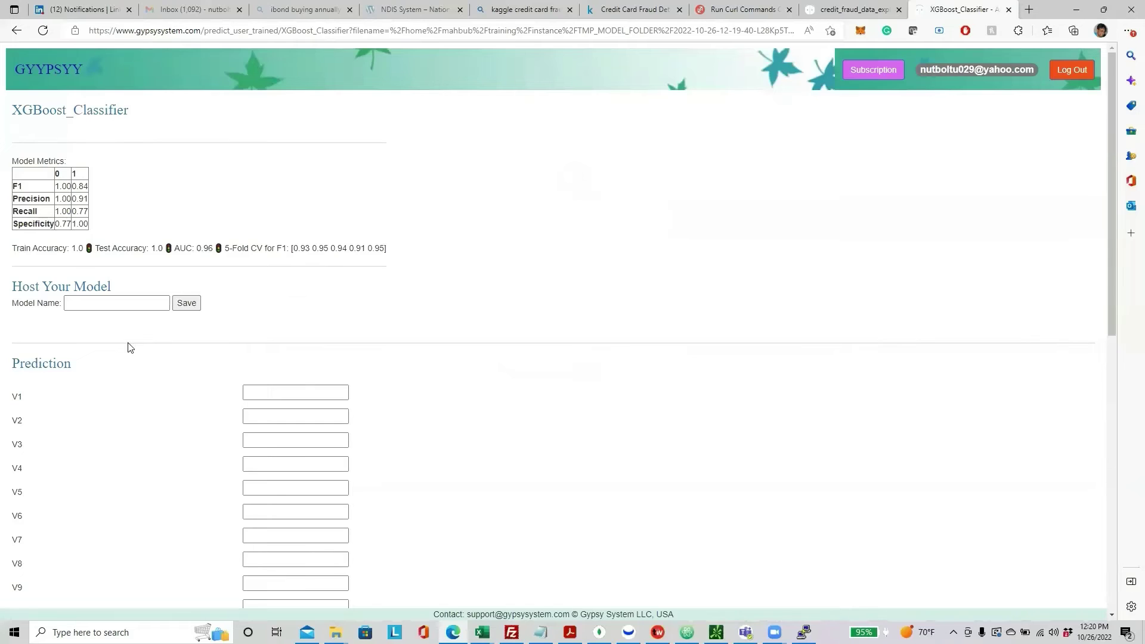
scroll(130, 347, down, 10)
scroll(130, 347, up, 10)
scroll(306, 266, down, 10)
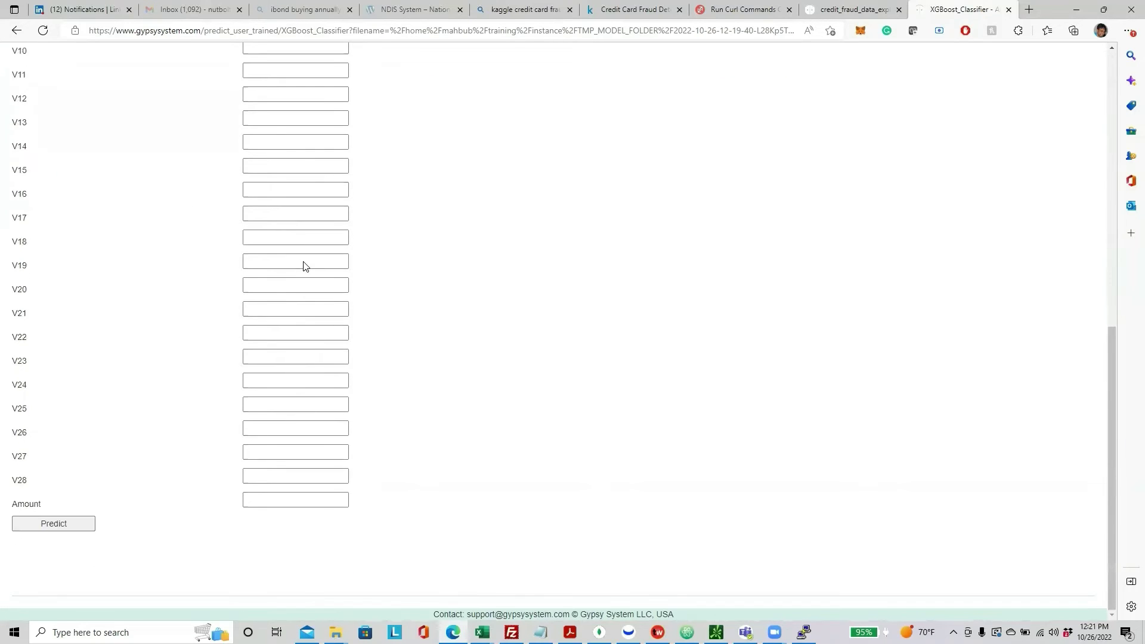
scroll(165, 452, up, 10)
scroll(165, 452, down, 10)
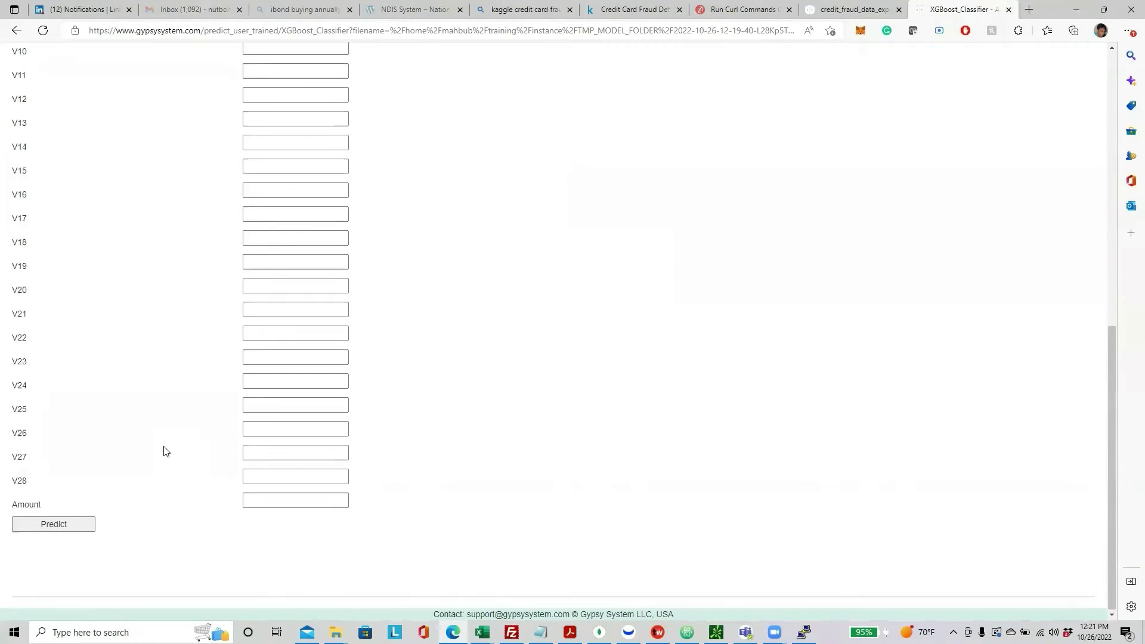
scroll(165, 452, up, 10)
scroll(165, 451, down, 10)
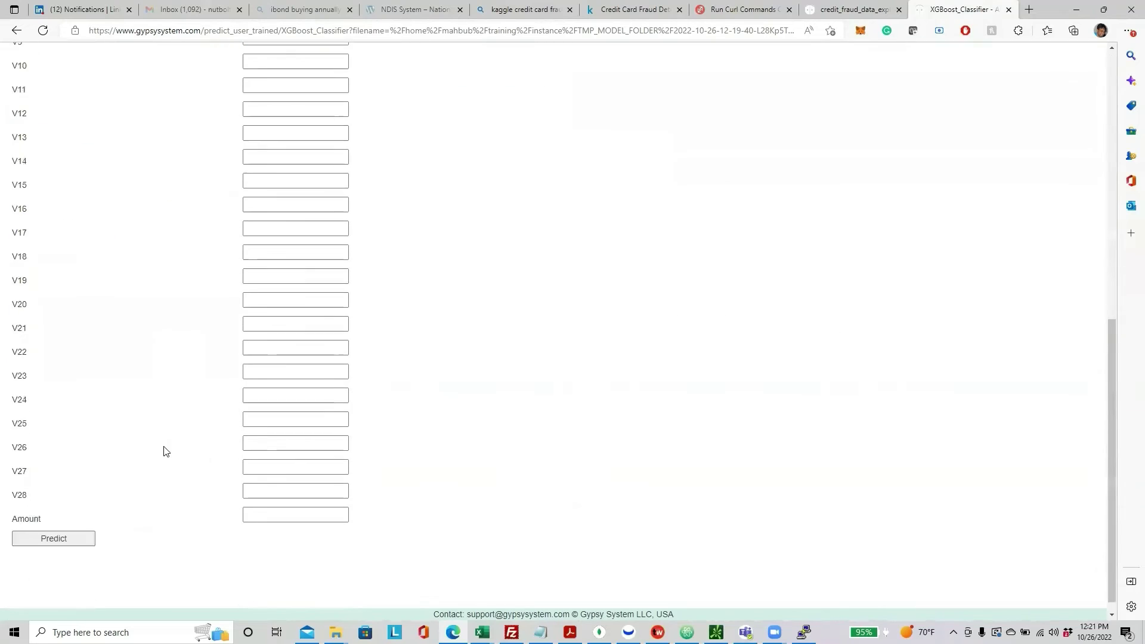
- Run a prediction with all feature fields left blank and check the predicted class
click(83, 539)
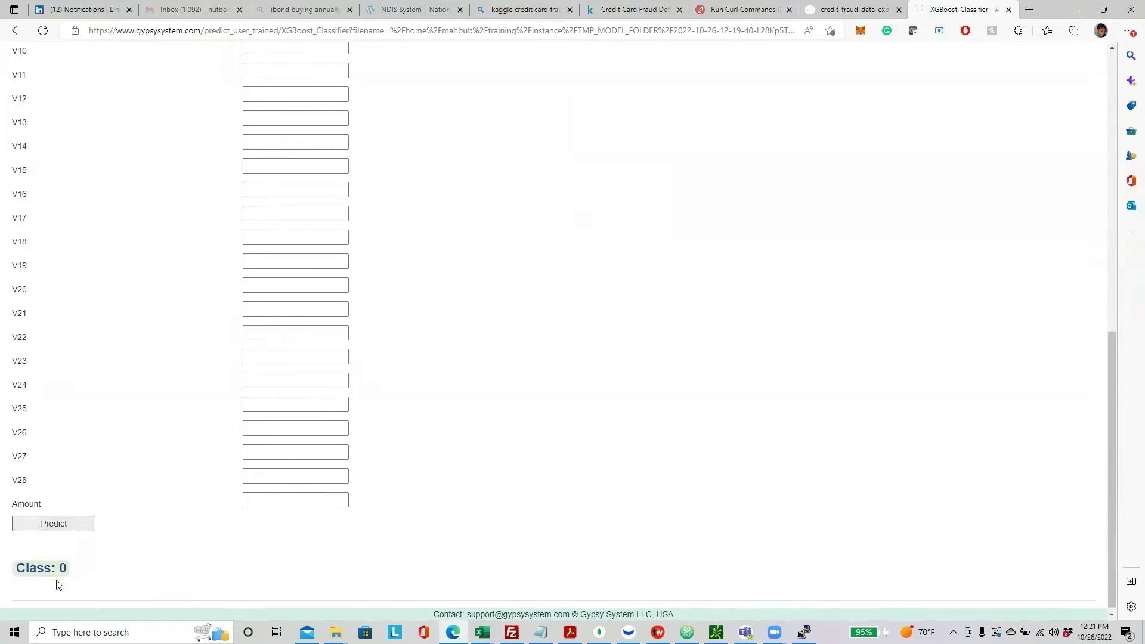
drag(33, 566, 176, 570)
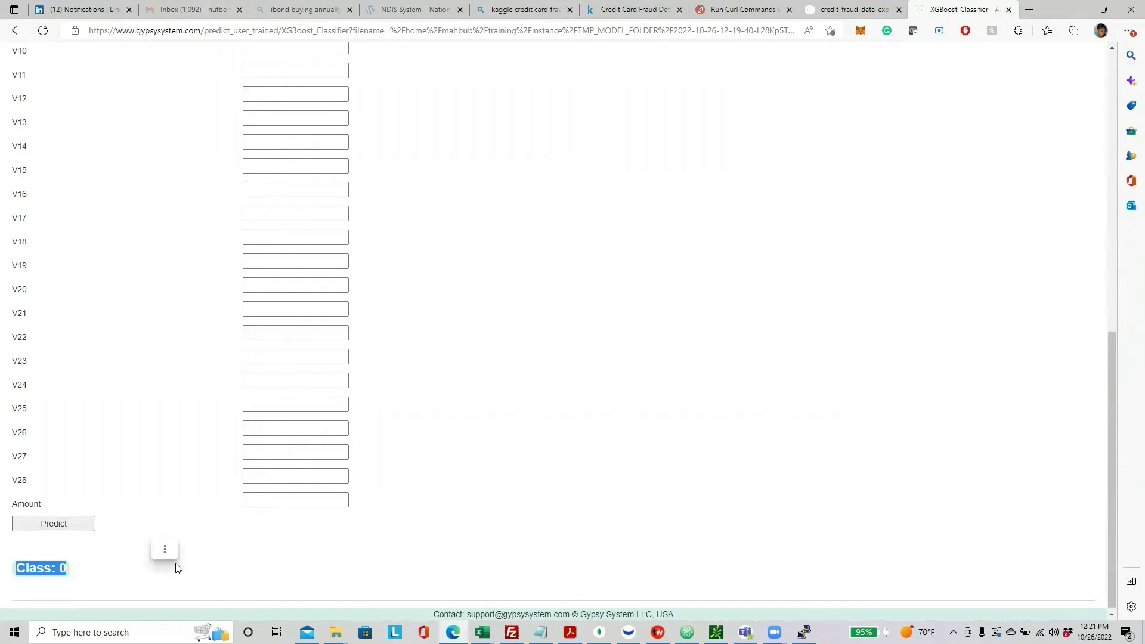
click(202, 568)
scroll(202, 568, up, 8)
scroll(202, 568, up, 2)
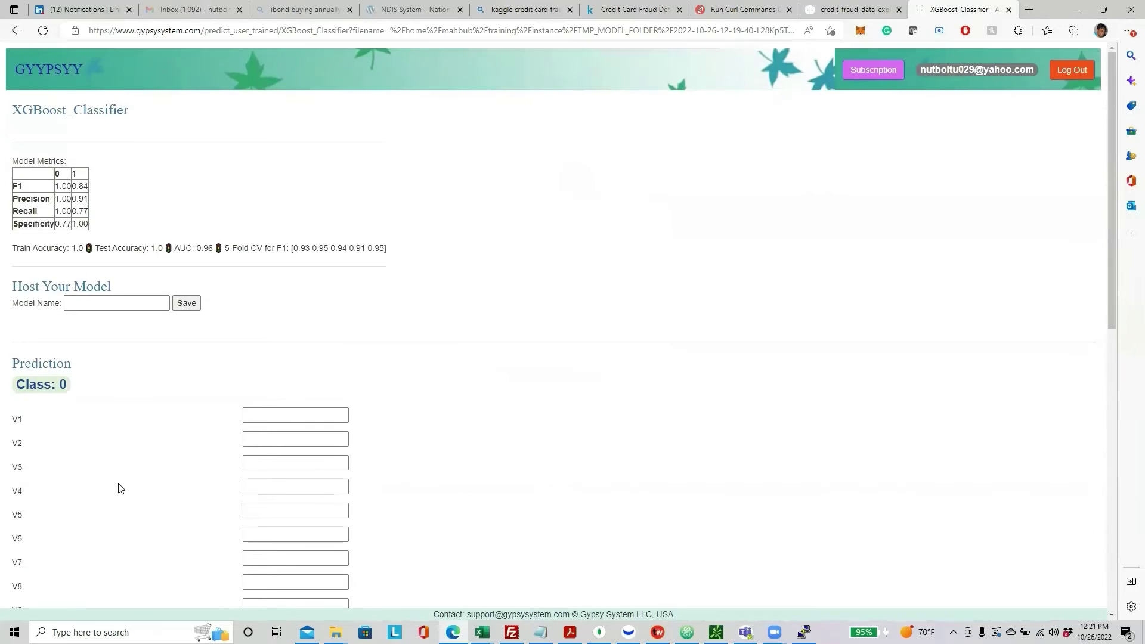
- Fill in the prediction features V1 with .34, V2 with 12 and V3 with .10
click(276, 414)
scroll(270, 409, down, 6)
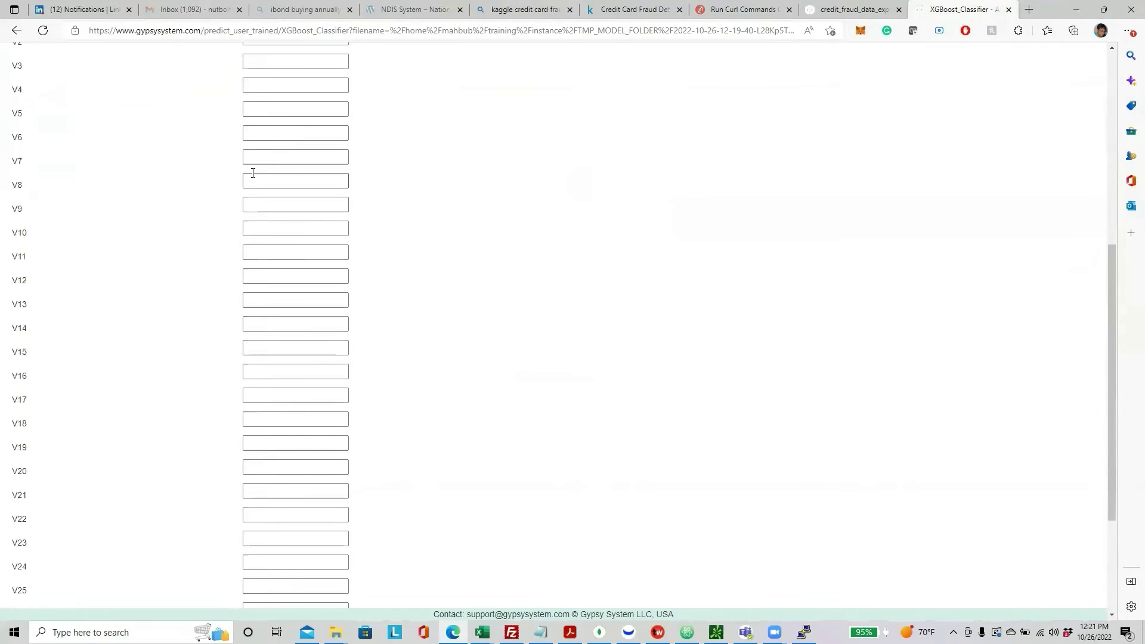
scroll(259, 396, up, 6)
click(263, 417)
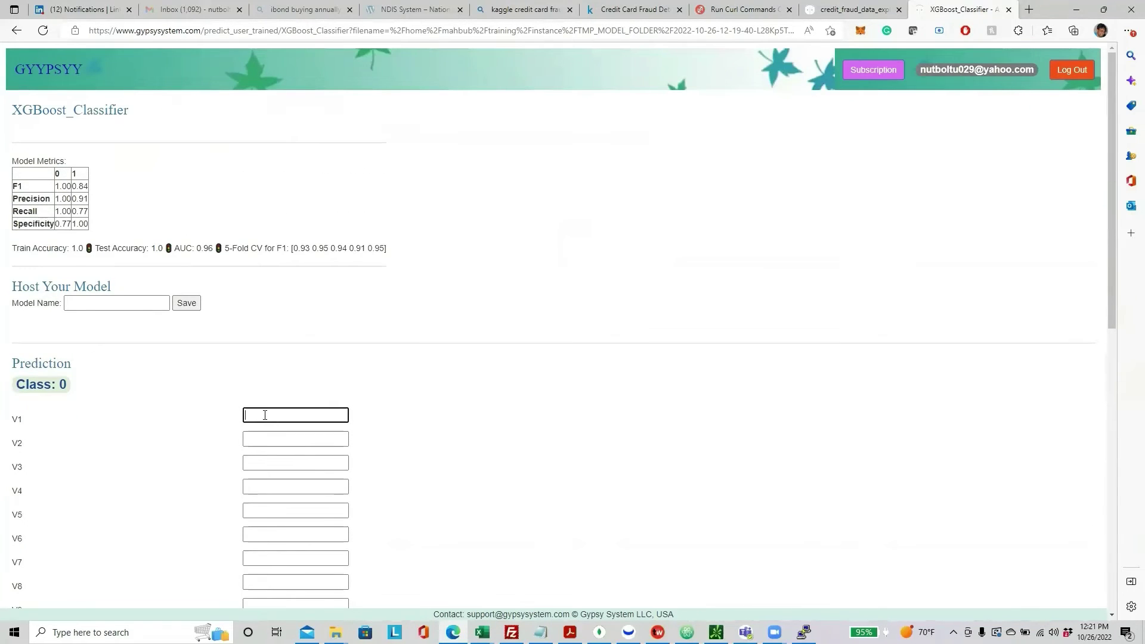
click(281, 439)
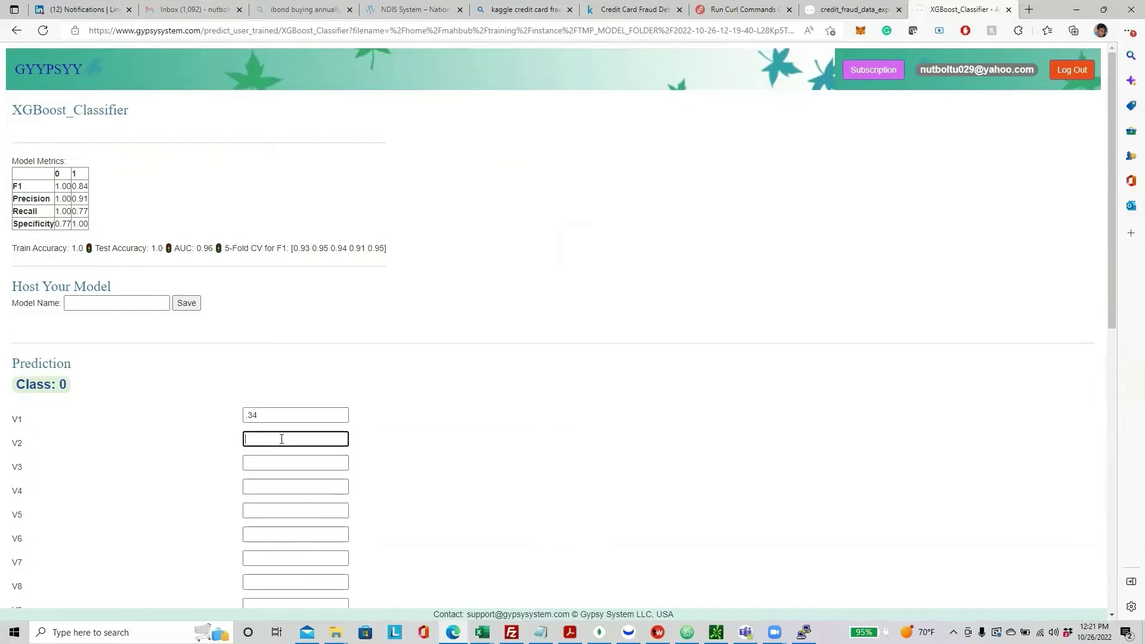
text(12)
click(279, 464)
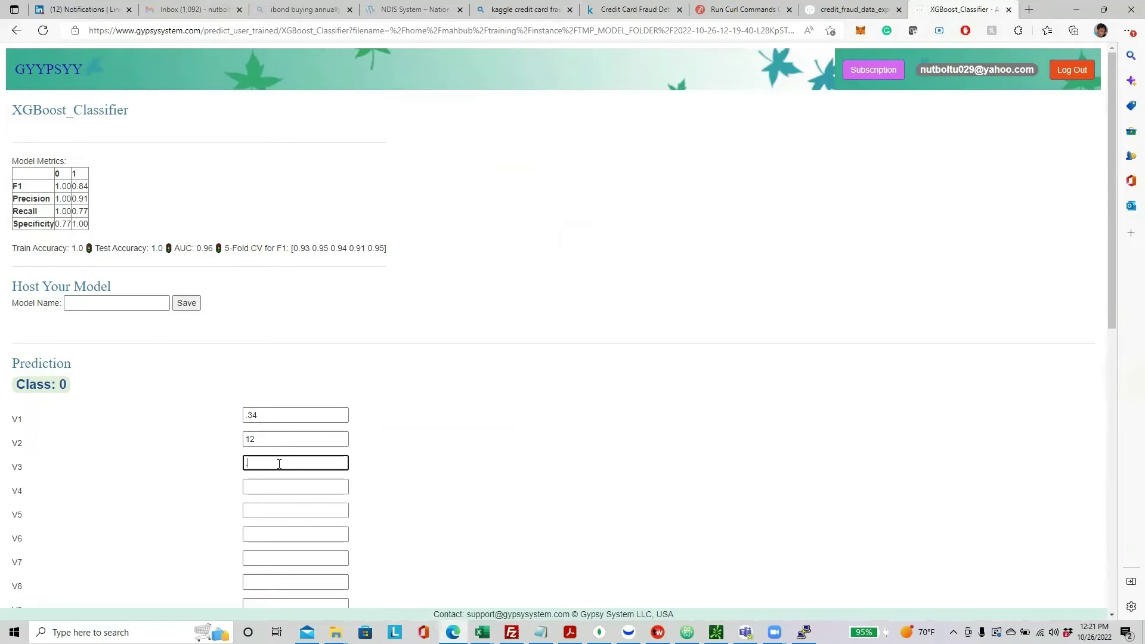
text(0)
scroll(277, 442, down, 10)
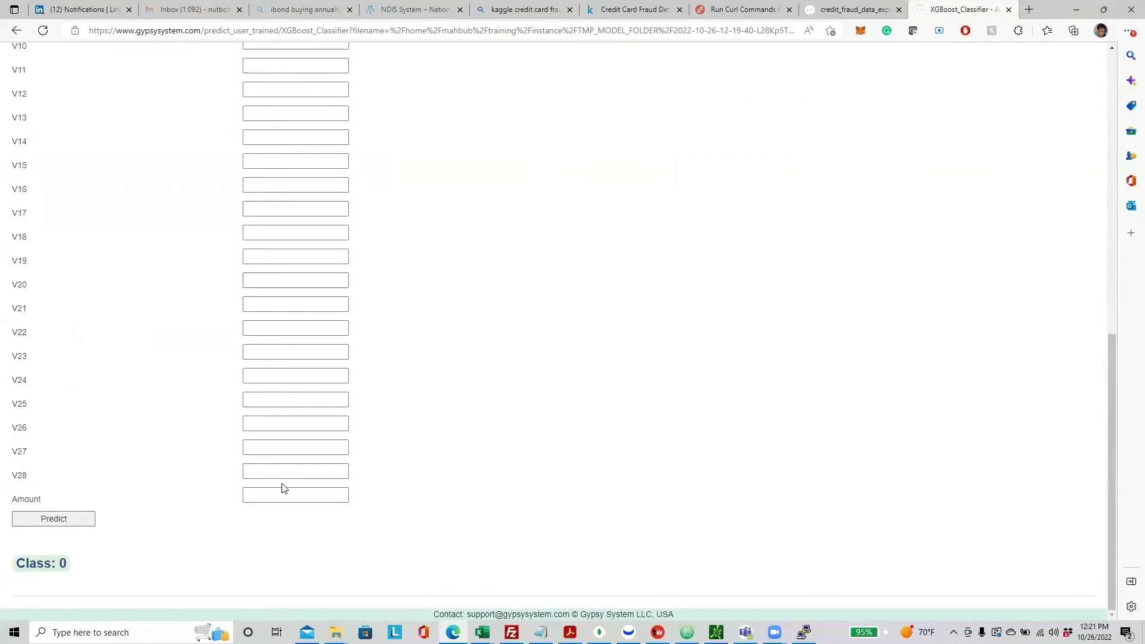
- Set Amount to 120, run the prediction and check the predicted class
click(280, 494)
text(120)
click(69, 522)
drag(18, 556, 90, 572)
click(140, 559)
scroll(240, 553, up, 10)
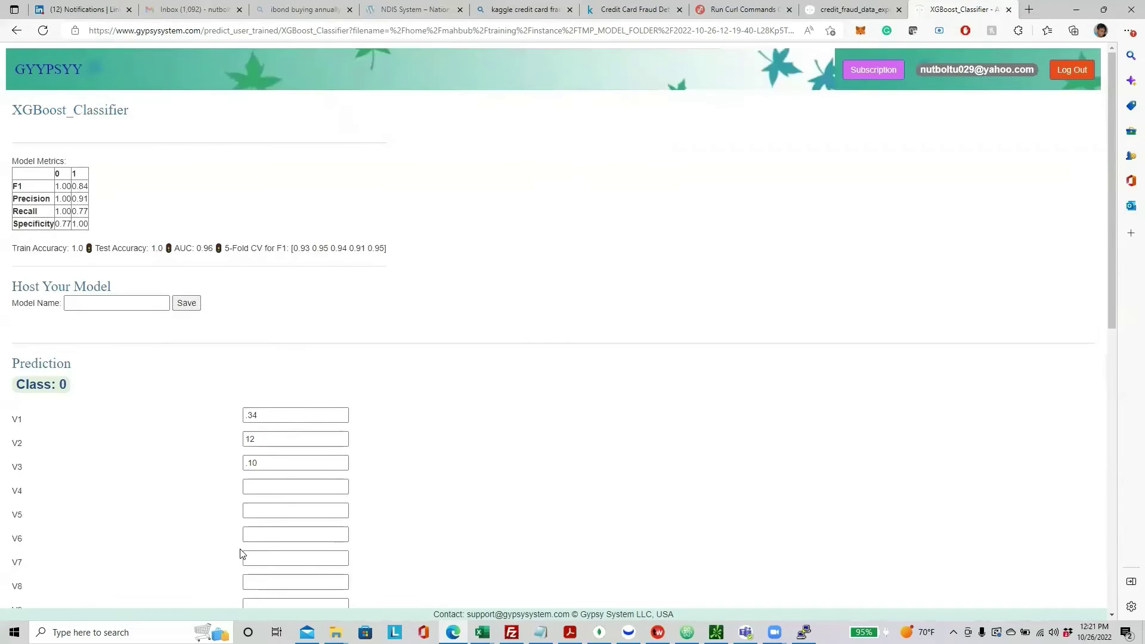
- Host the XGBoost model by saving it under the name credit_fraud_model
click(145, 302)
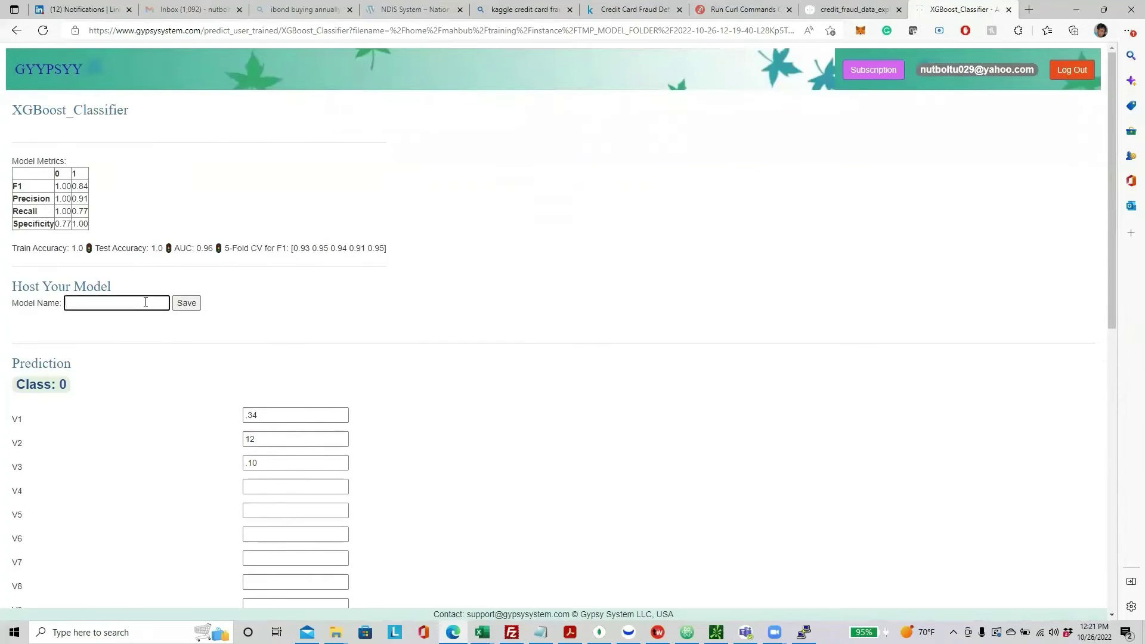
text(cred)
text(it_fraud_model)
click(186, 303)
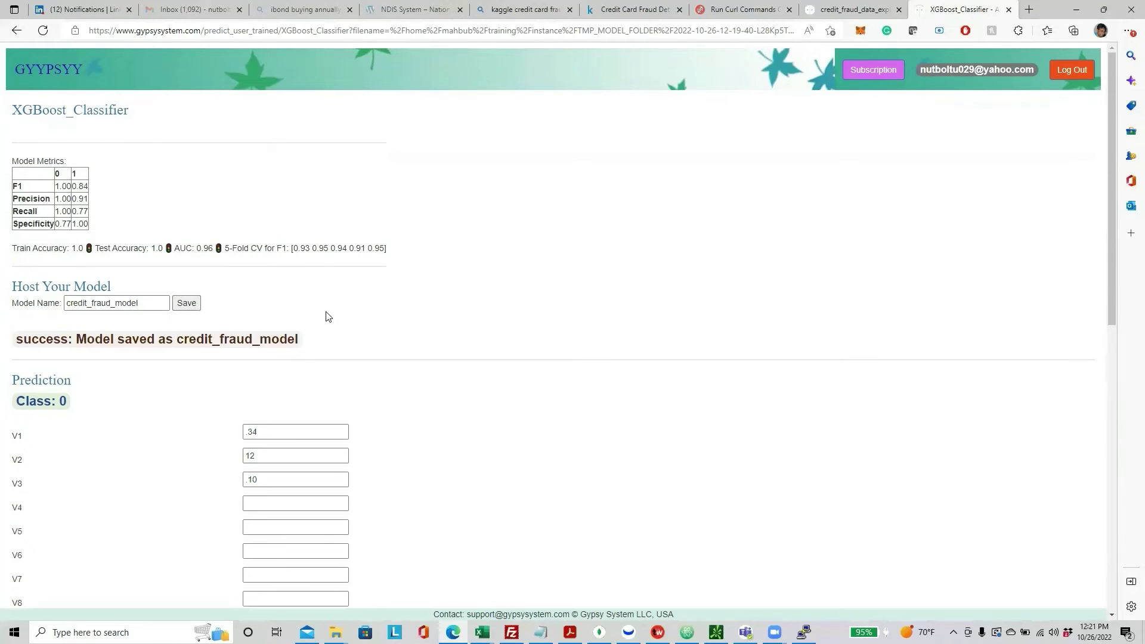
drag(84, 356, 299, 341)
click(491, 343)
- Open the list of saved models and examine the REST API curl command of credit_fraud_model
click(65, 73)
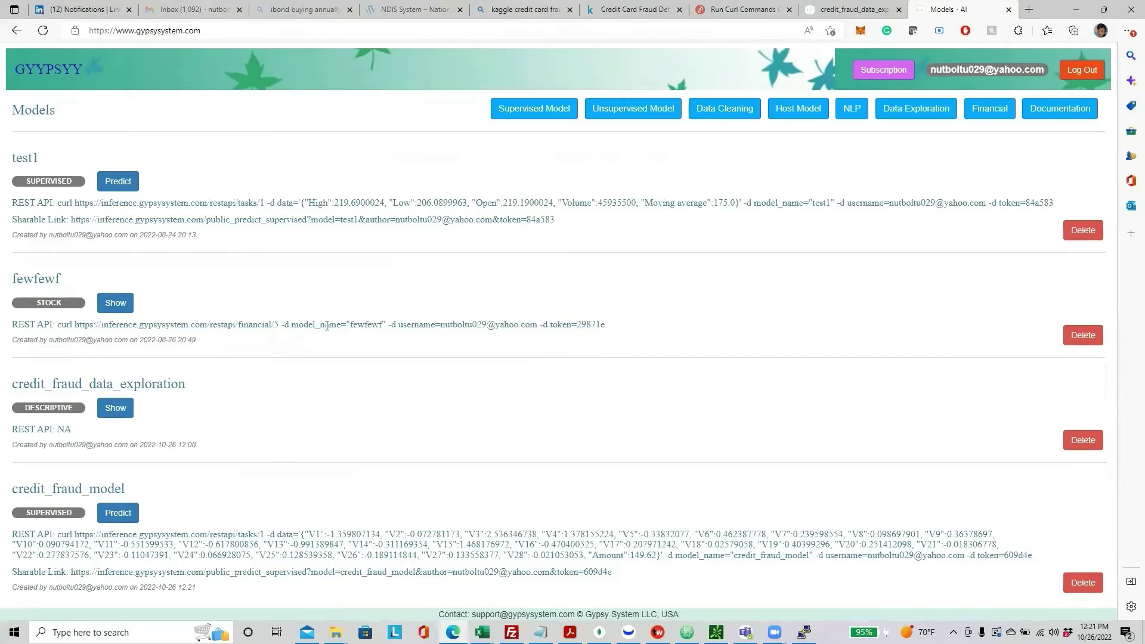
drag(14, 490, 130, 495)
click(228, 500)
drag(12, 536, 94, 544)
click(129, 551)
drag(57, 534, 1038, 555)
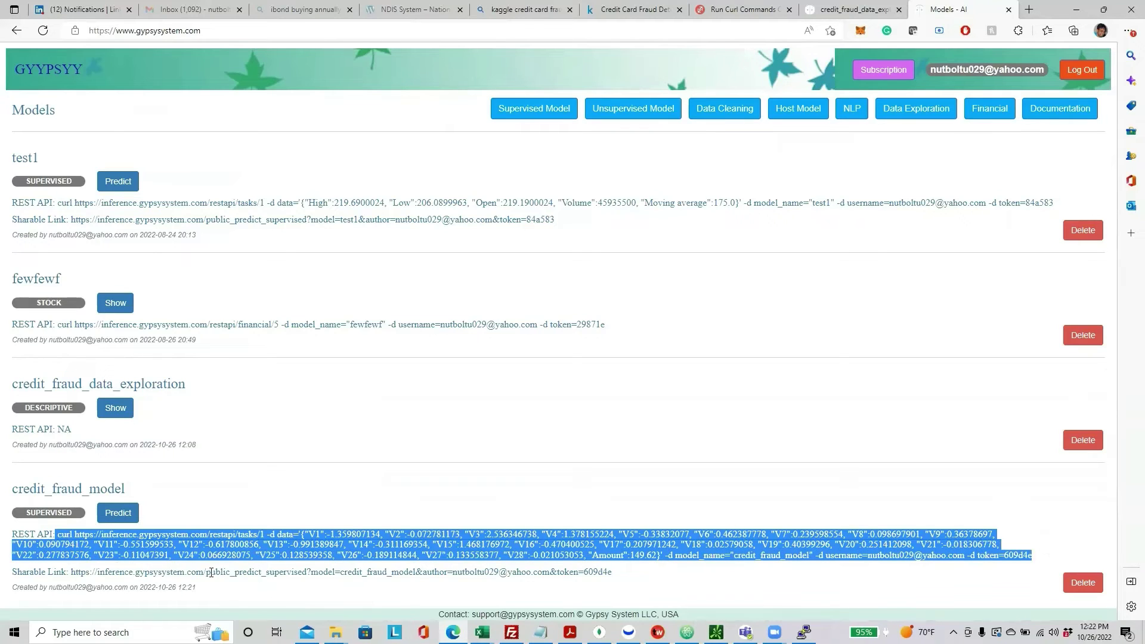
click(71, 539)
drag(57, 534, 1020, 555)
click(277, 575)
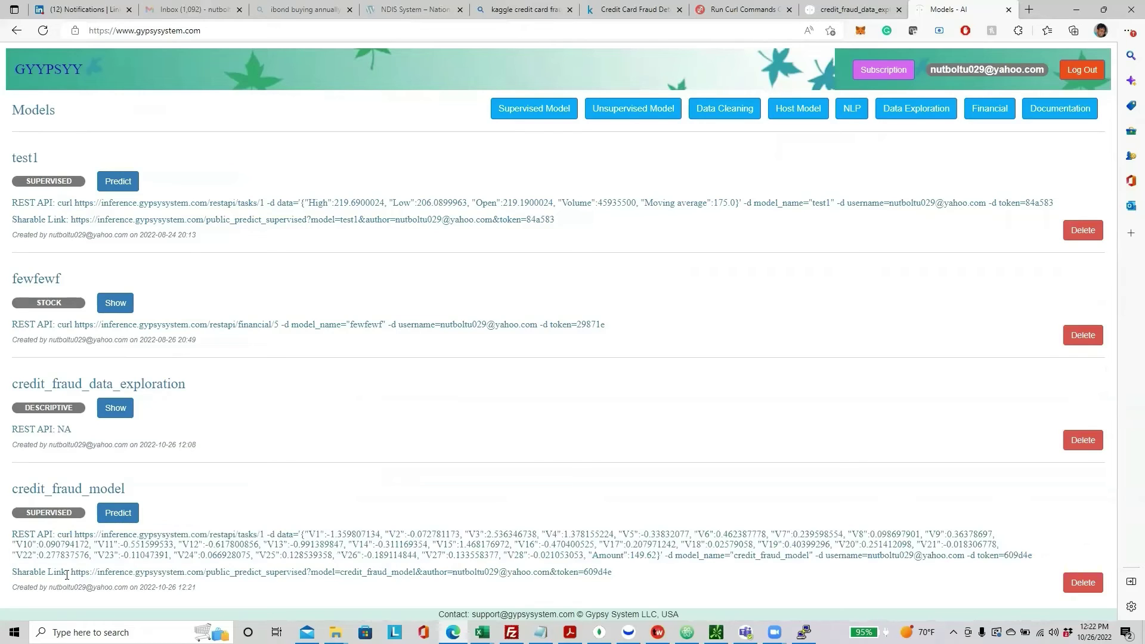
- Copy the sharable link of credit_fraud_model
drag(72, 573, 616, 579)
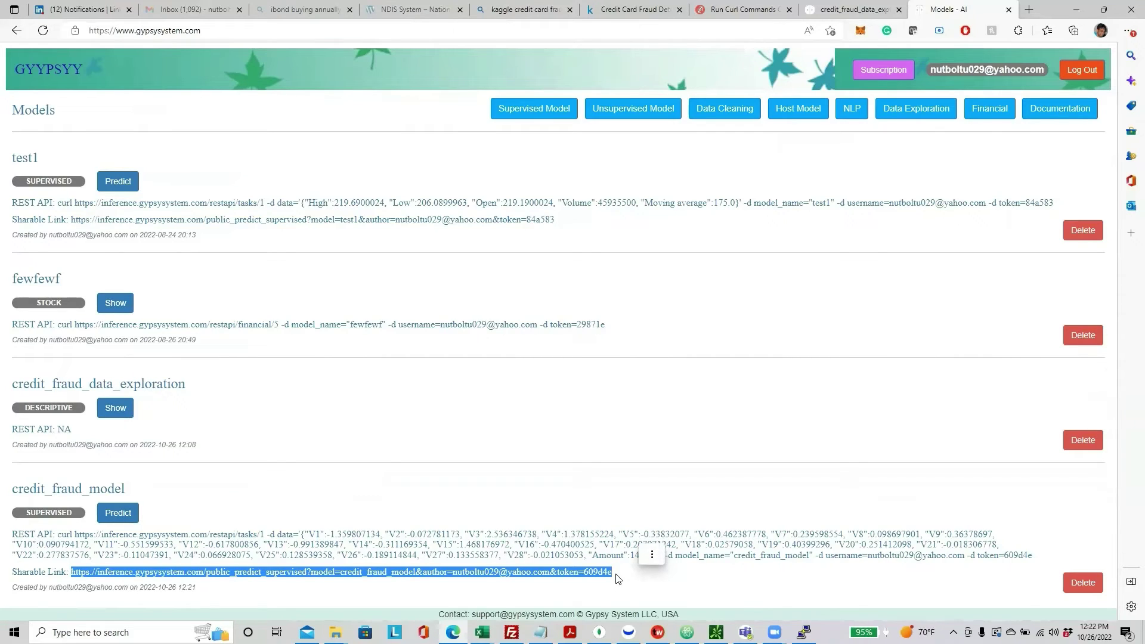
key(ctrl+c)
click(475, 558)
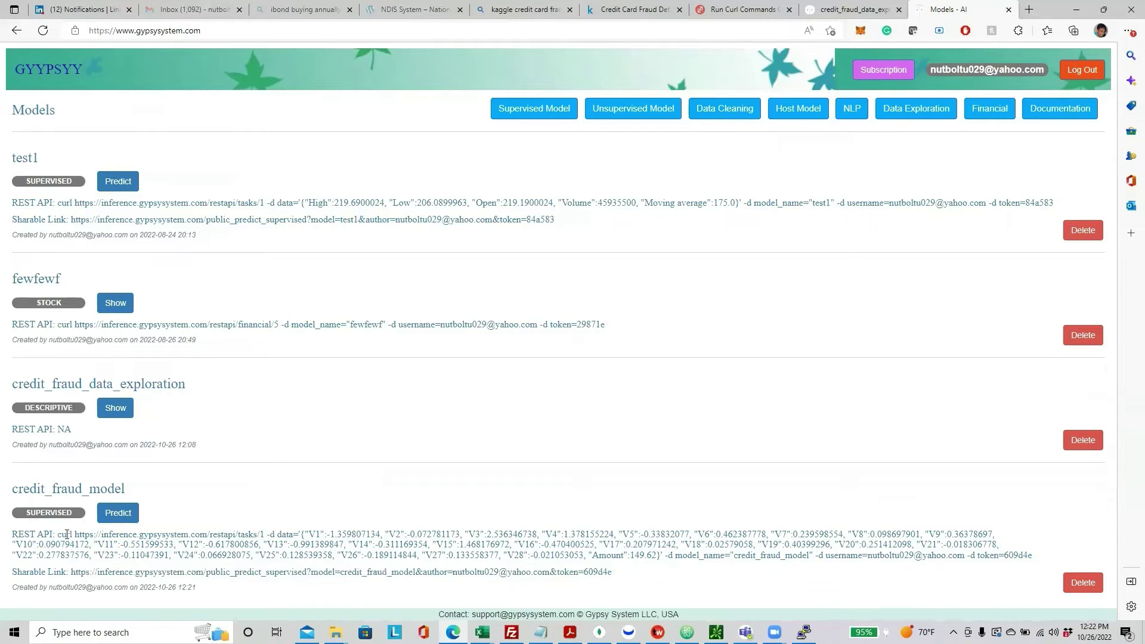
- Copy credit_fraud_model's REST API curl command, including its access token, and paste it over the existing command in ReqBin's curl client
drag(57, 534, 1049, 554)
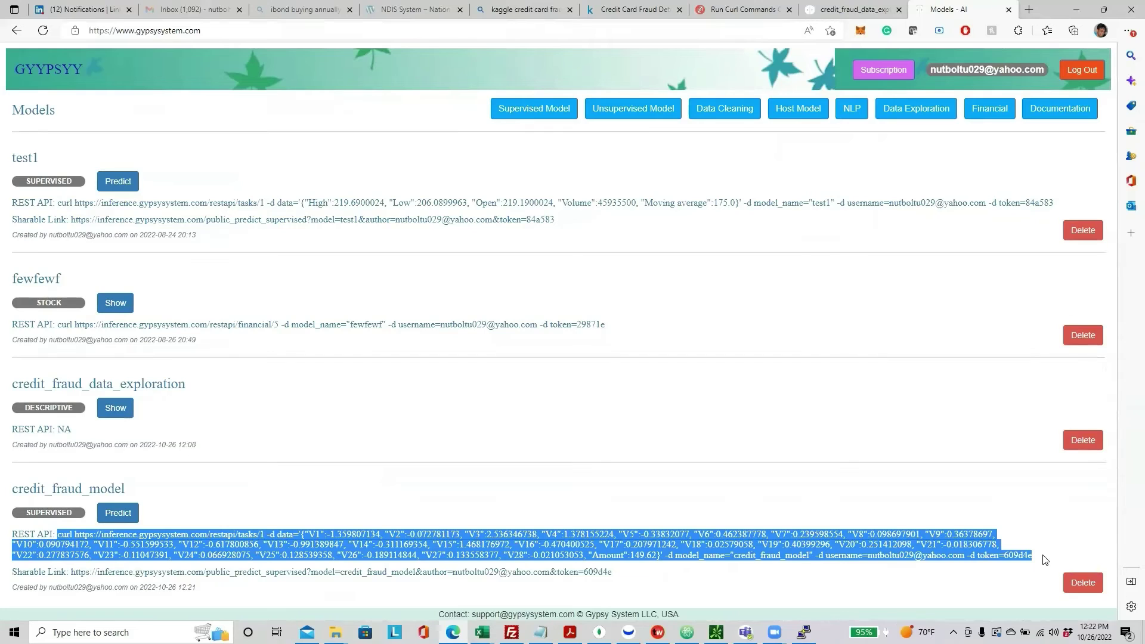
click(814, 416)
click(744, 10)
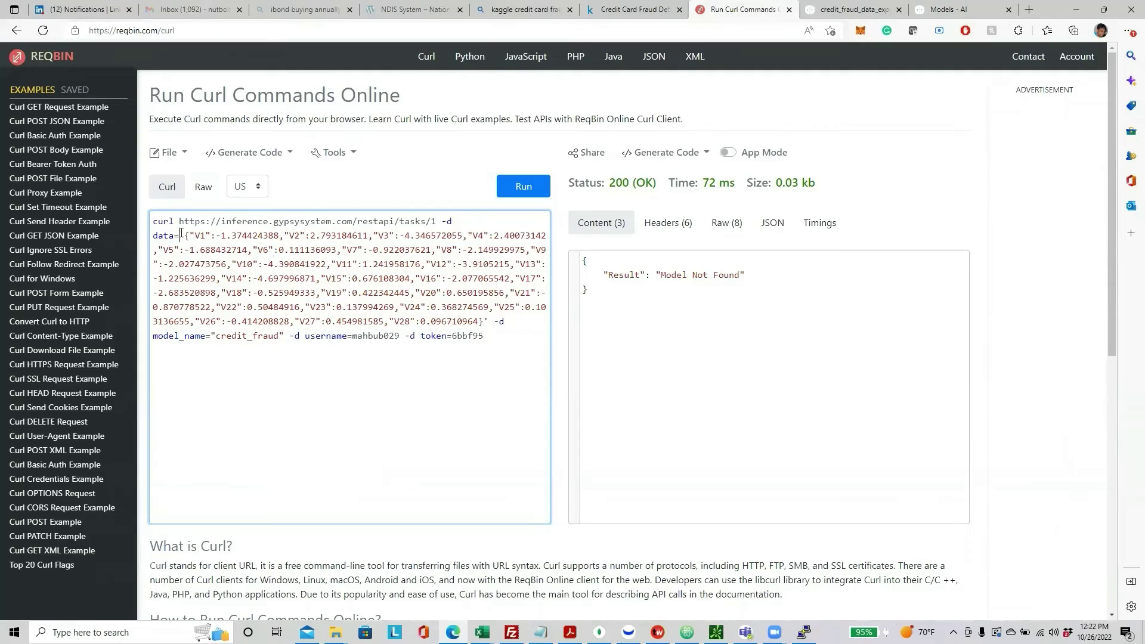
key(ctrl+a)
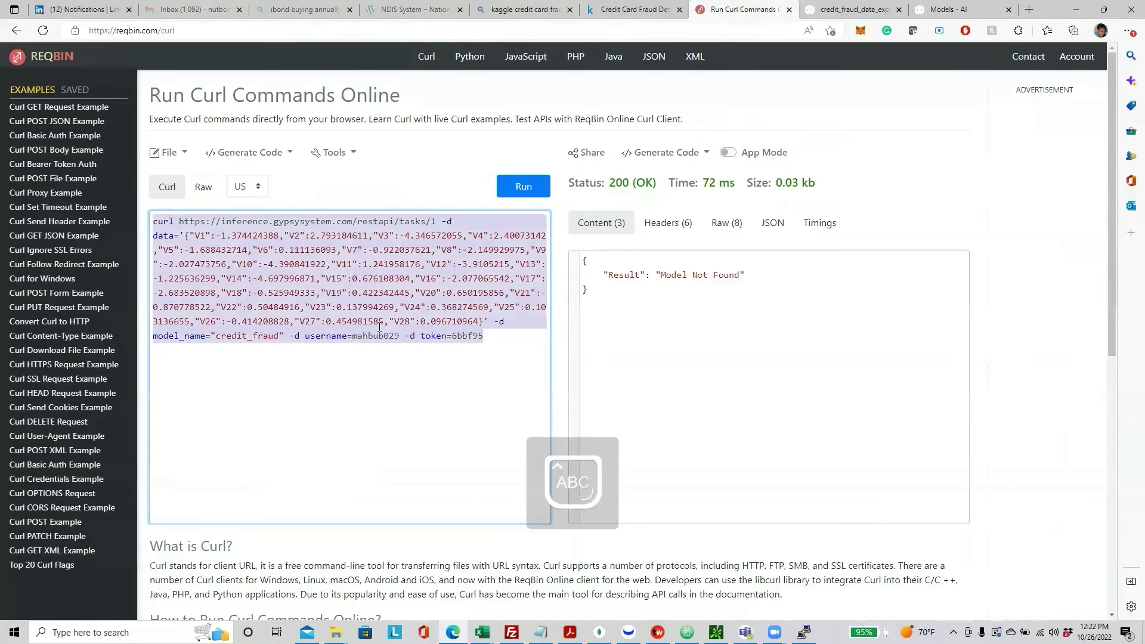
key(Caps_Lock)
click(410, 396)
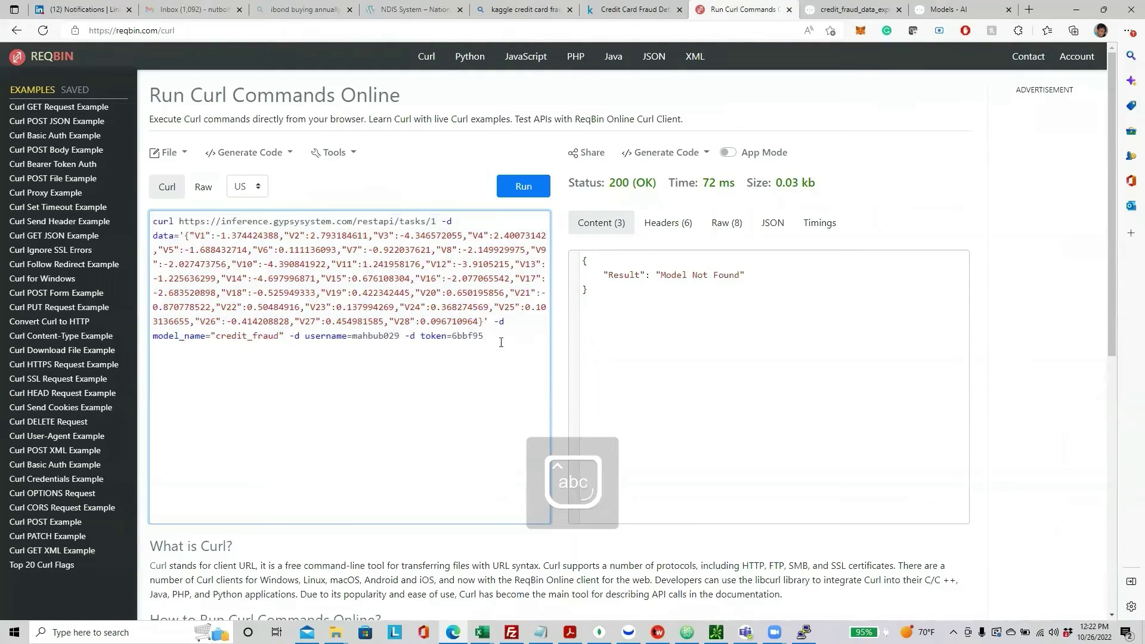
key(ctrl+a)
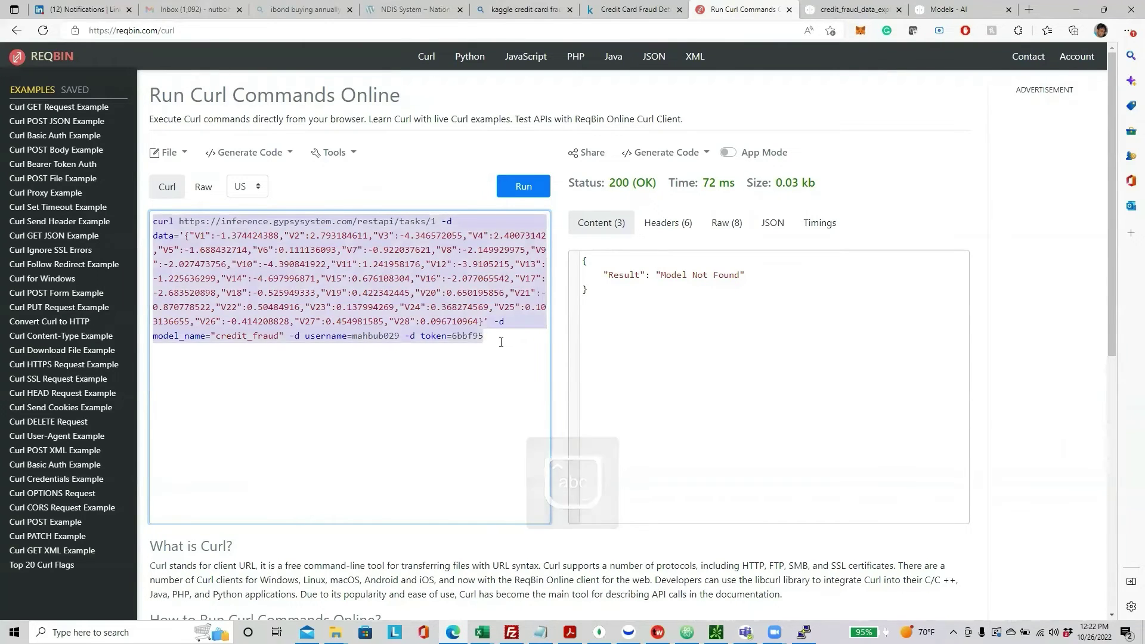
key(ctrl+v)
- Run the pasted curl command and check the result returned by the model API
click(530, 186)
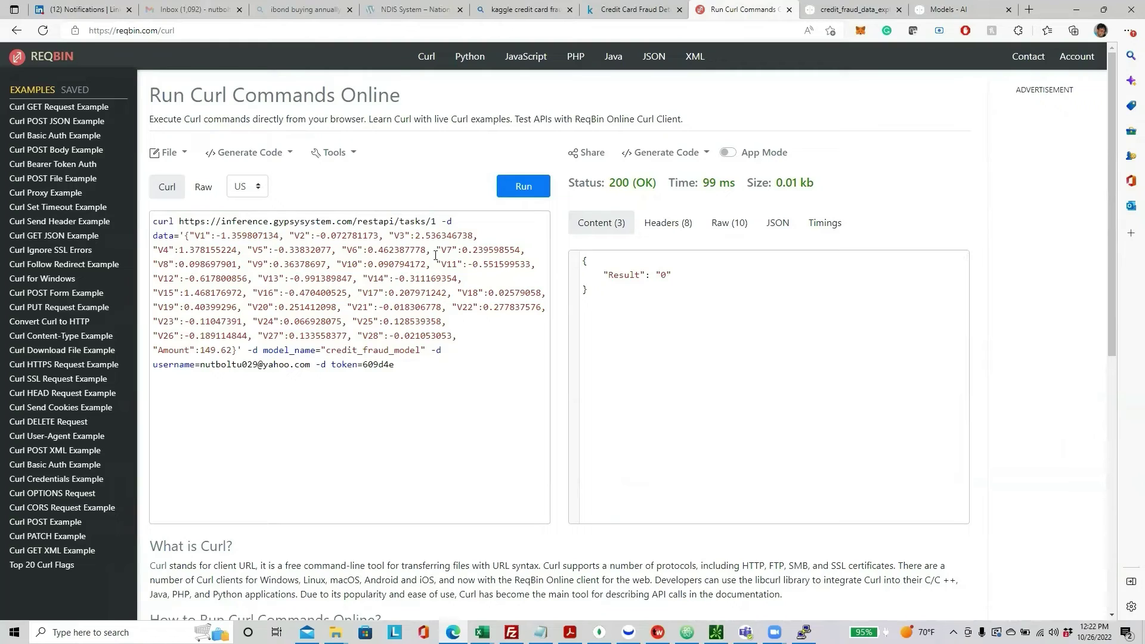
drag(608, 275, 692, 274)
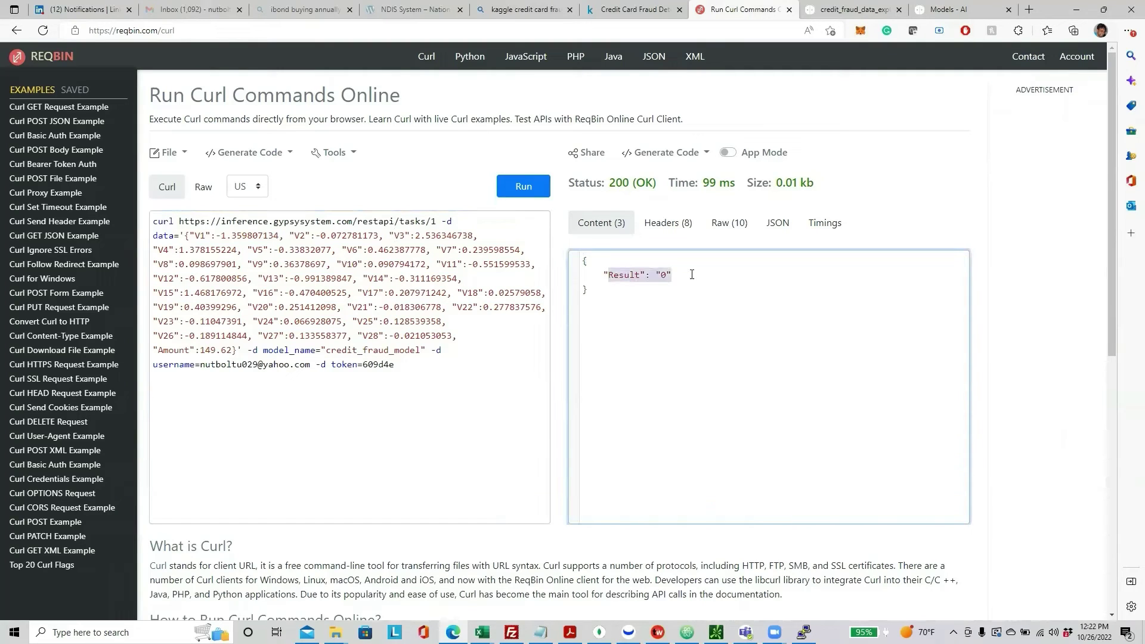
click(693, 307)
click(377, 351)
click(410, 371)
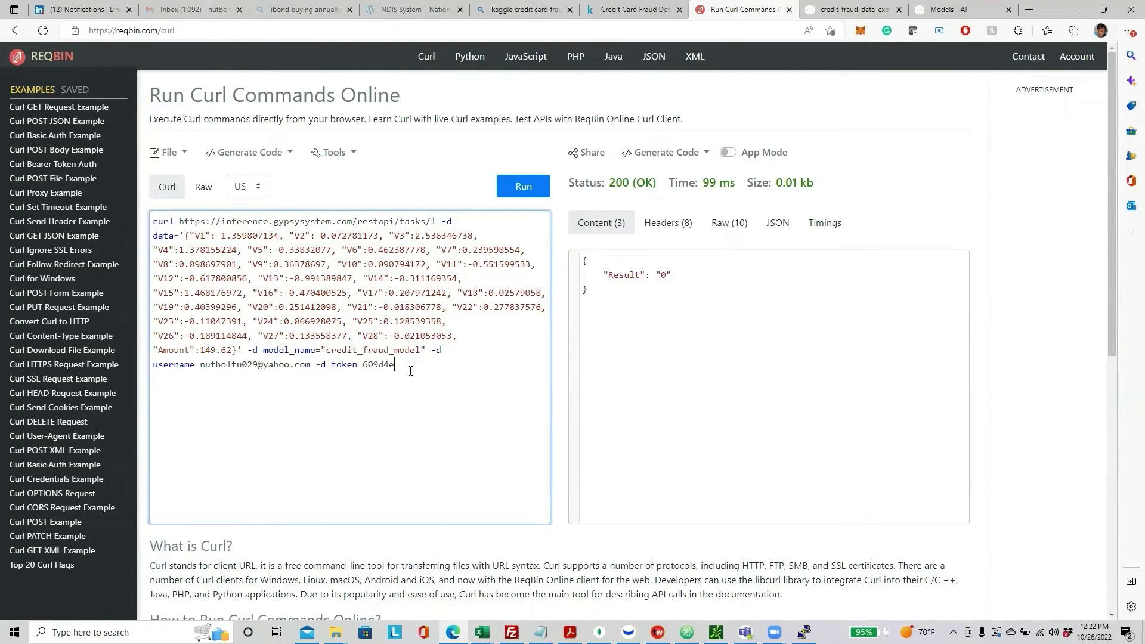
- Restore the earlier credit_fraud curl command in the editor and paste credit_fraud_model's command, including its access token, below it
click(306, 236)
click(417, 371)
key(ctrl+a)
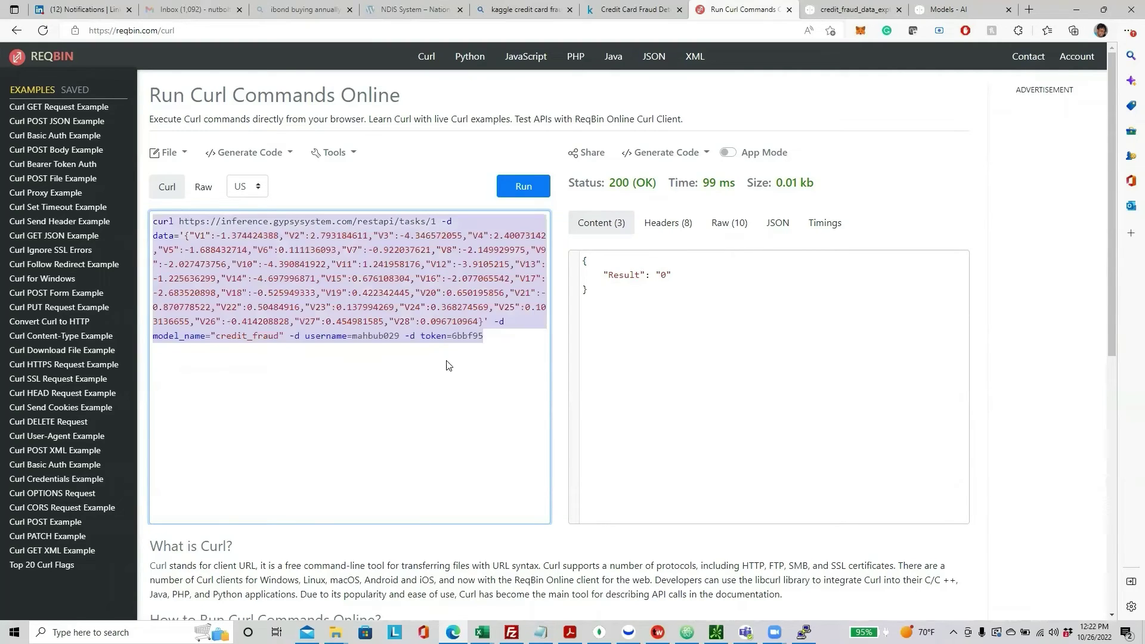
key(ctrl+v)
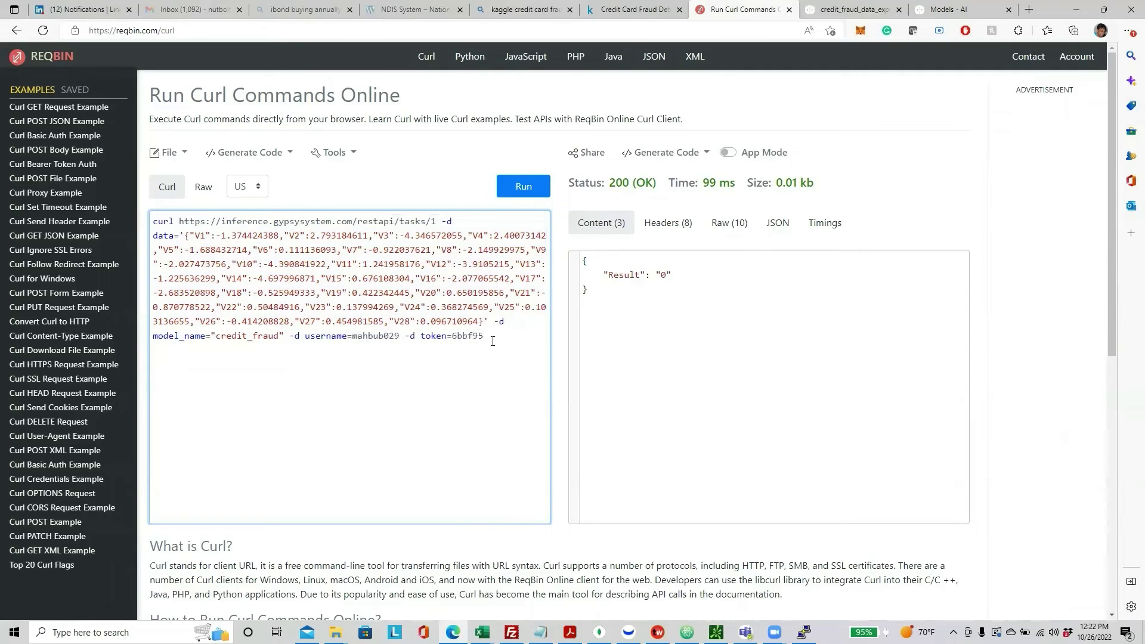
key(ctrl+z)
scroll(489, 346, down, 1)
scroll(485, 347, up, 1)
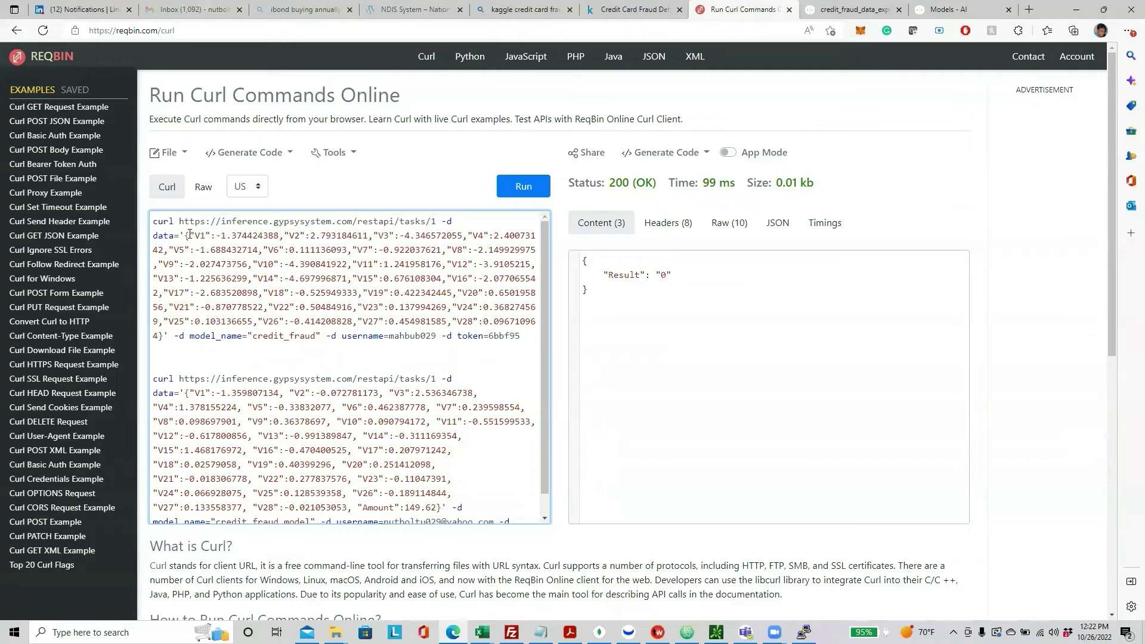
- Copy the V1–V28 values from the credit_fraud command and paste them over the feature values in the credit_fraud_model command
drag(190, 234, 159, 336)
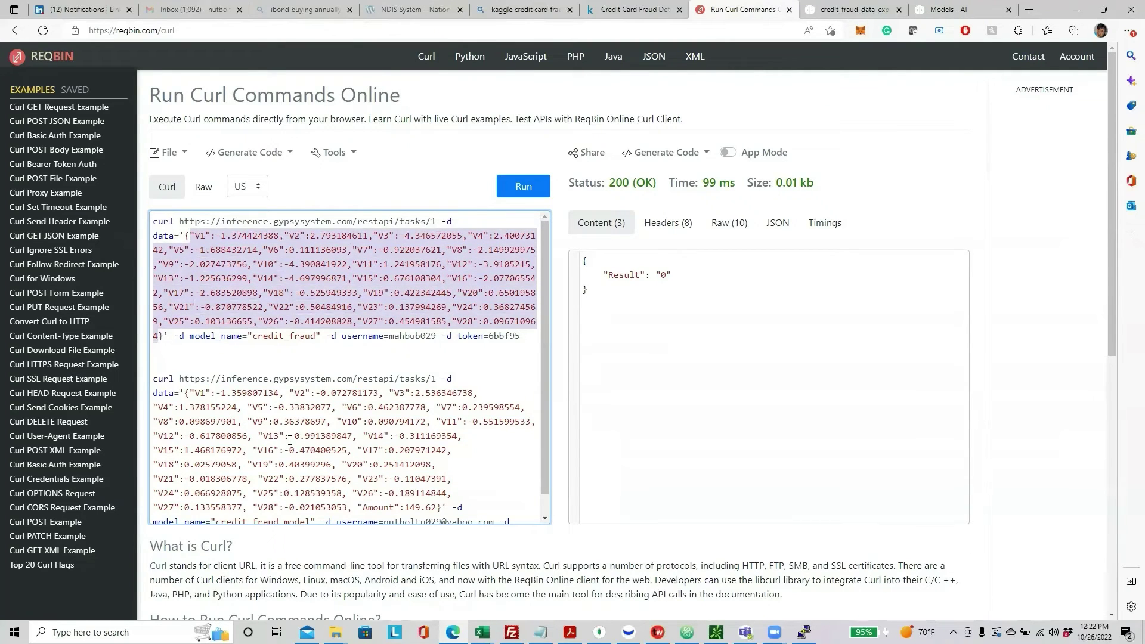
scroll(296, 436, down, 1)
click(189, 371)
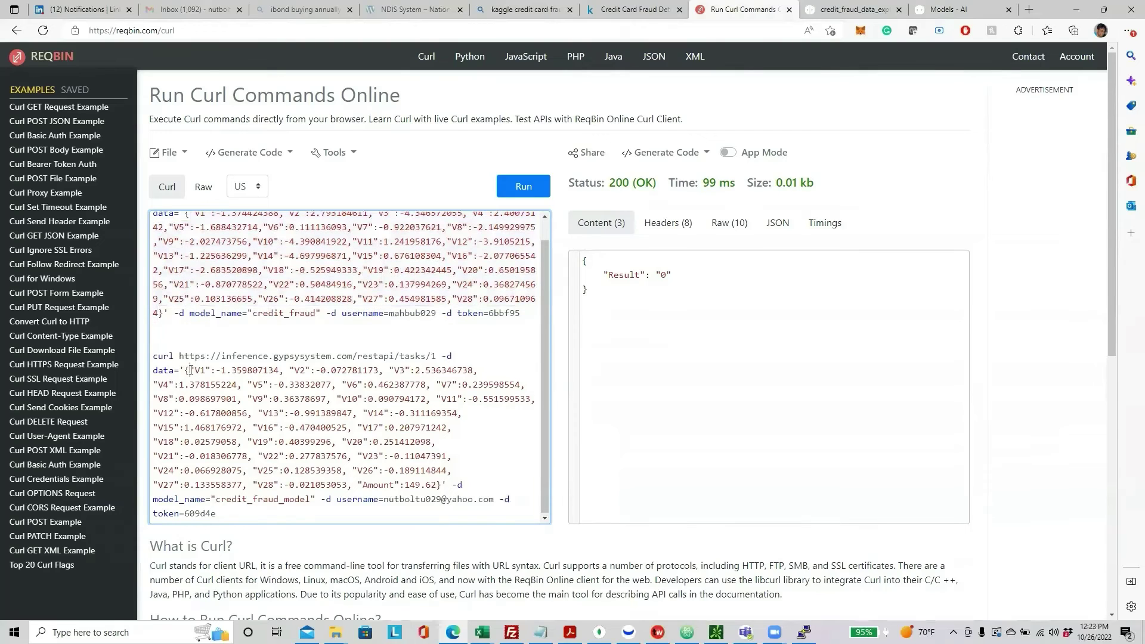
shift+click(437, 484)
key(ctrl+v)
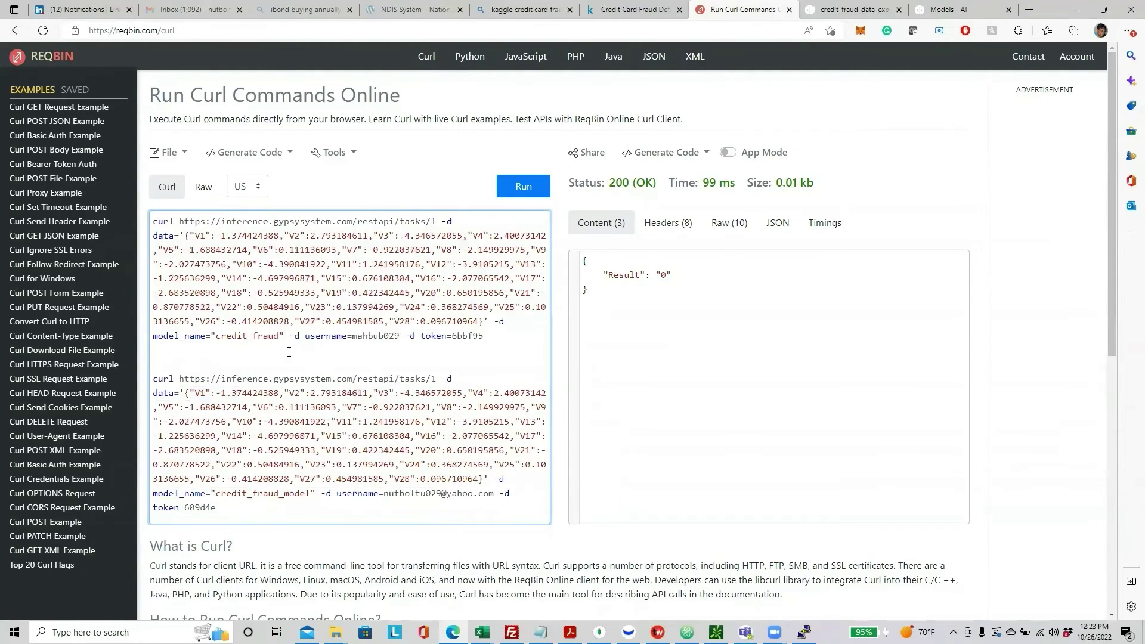
- Delete the credit_fraud command and the blank lines above the credit_fraud_model command, keeping the latter's leading "curl" intact
drag(289, 352, 127, 192)
key(Delete)
key(Delete)
key(Delete)
key(Delete)
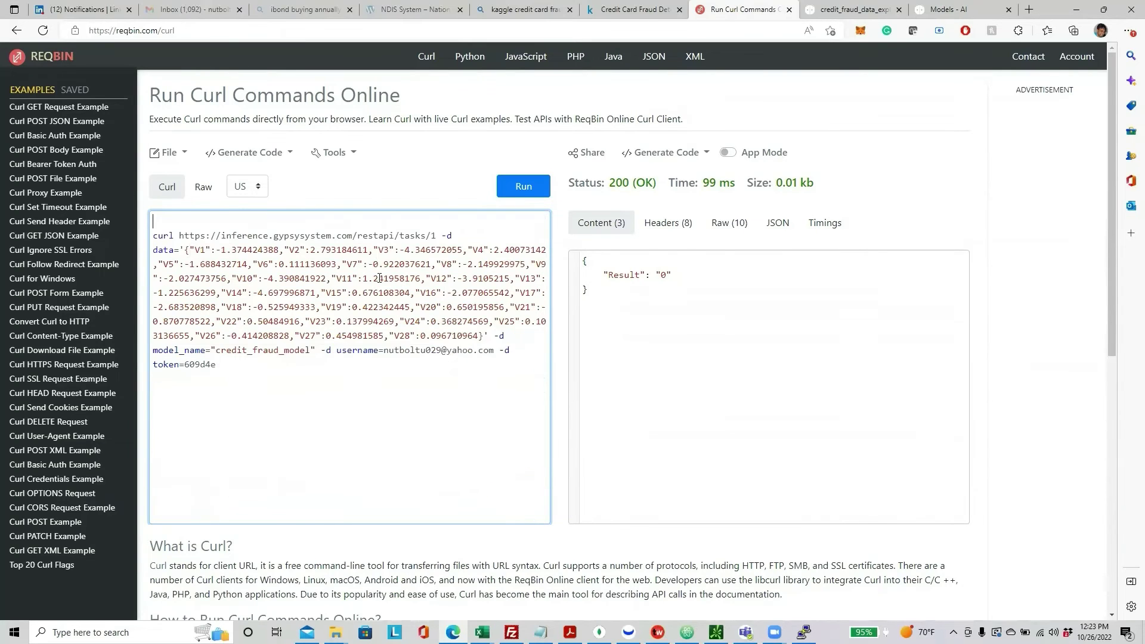
text(c)
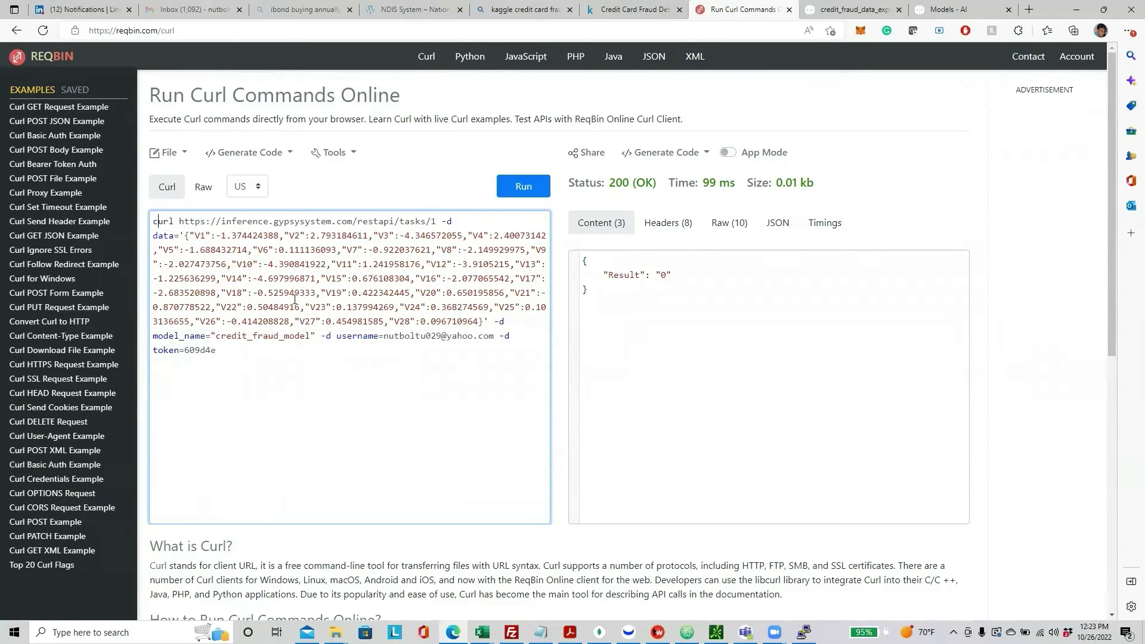
- Run the edited curl command and compare the returned result with the submitted V1–V28 values
click(533, 188)
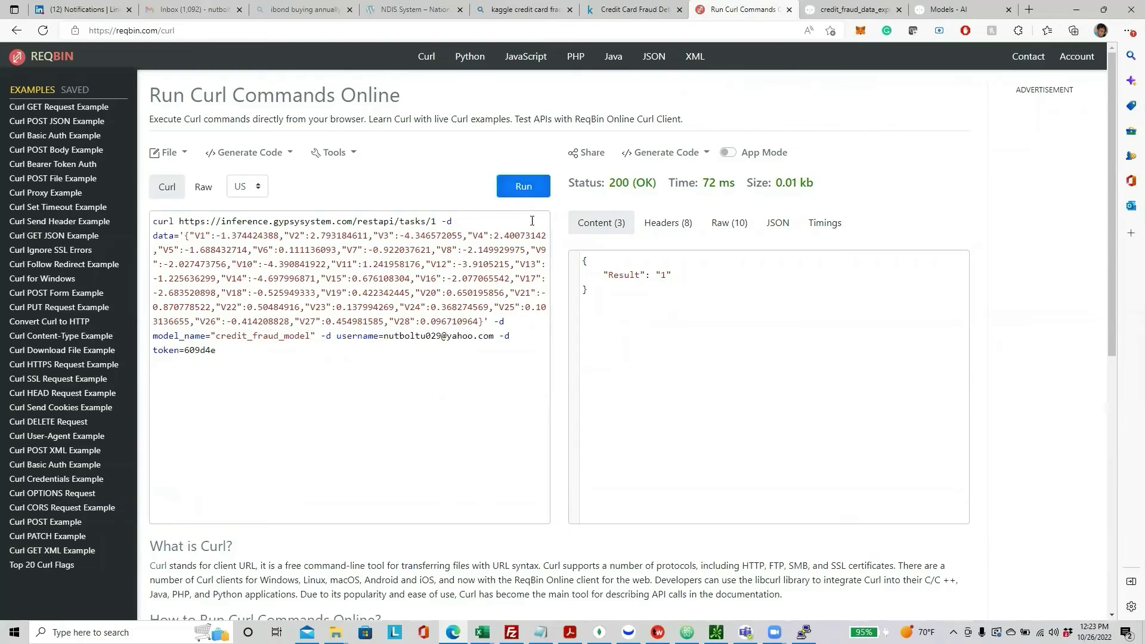
click(623, 273)
drag(623, 273, 681, 271)
click(218, 279)
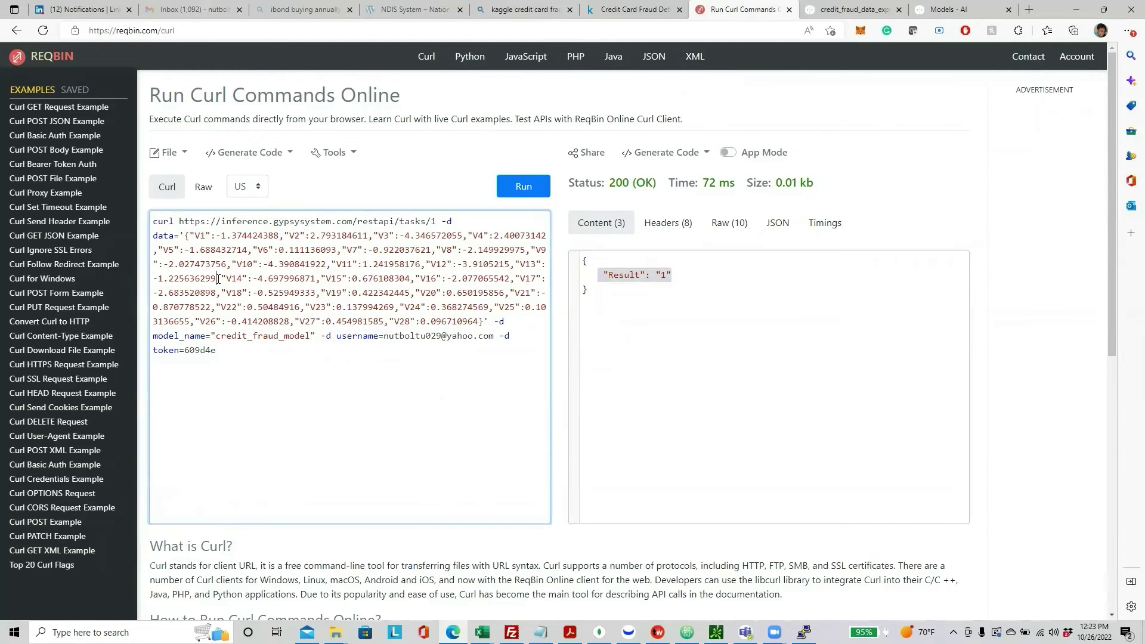
drag(190, 235, 480, 317)
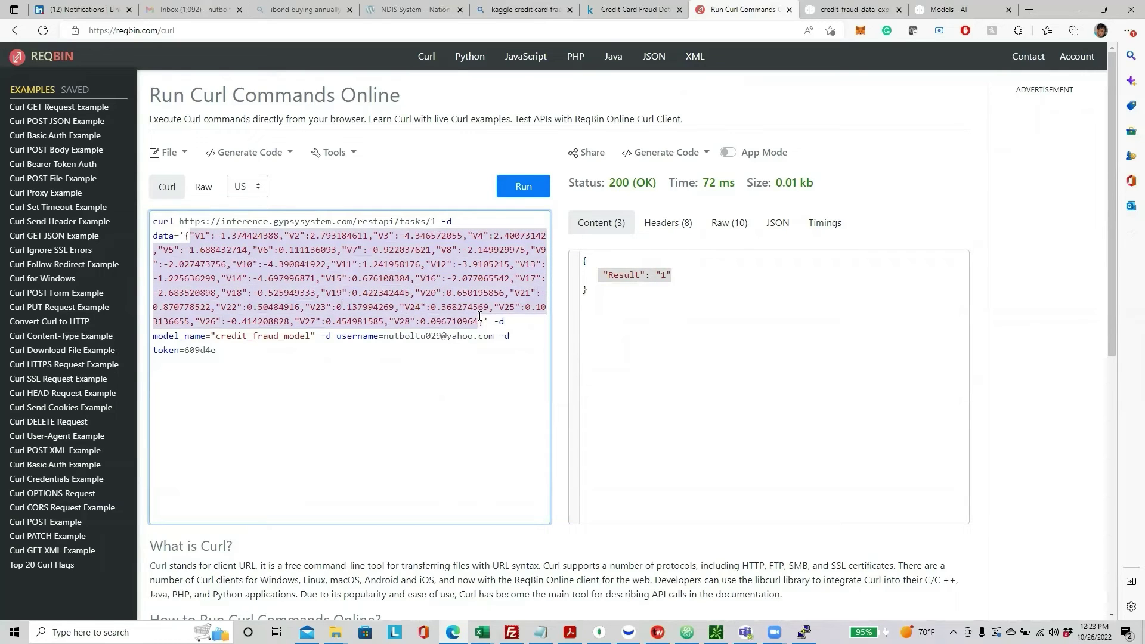
click(334, 279)
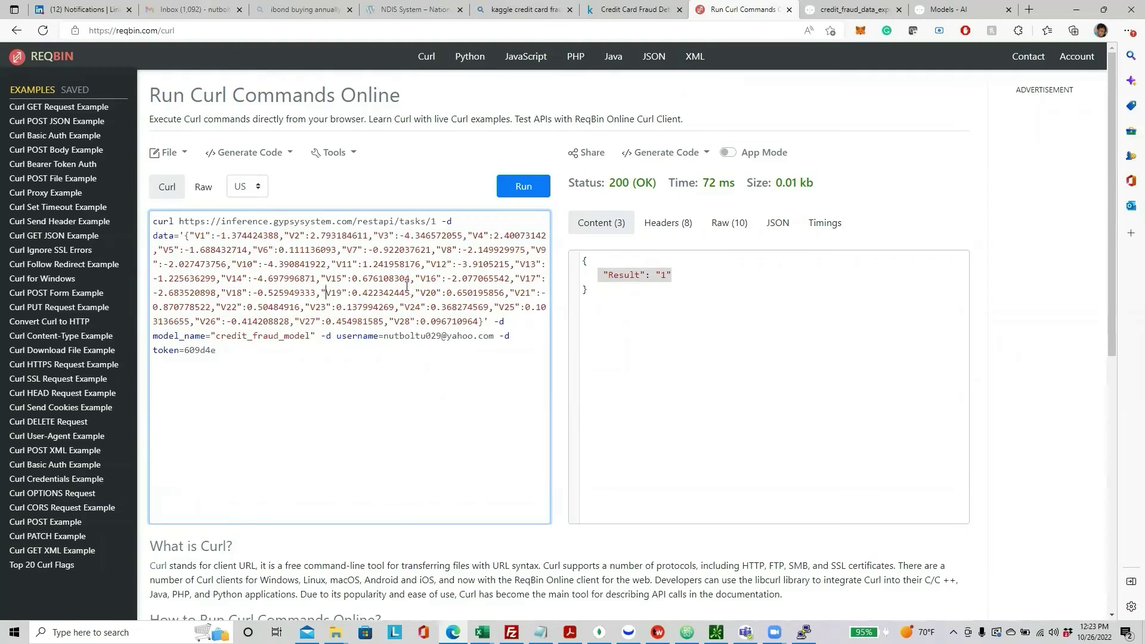
click(616, 311)
drag(603, 274, 698, 274)
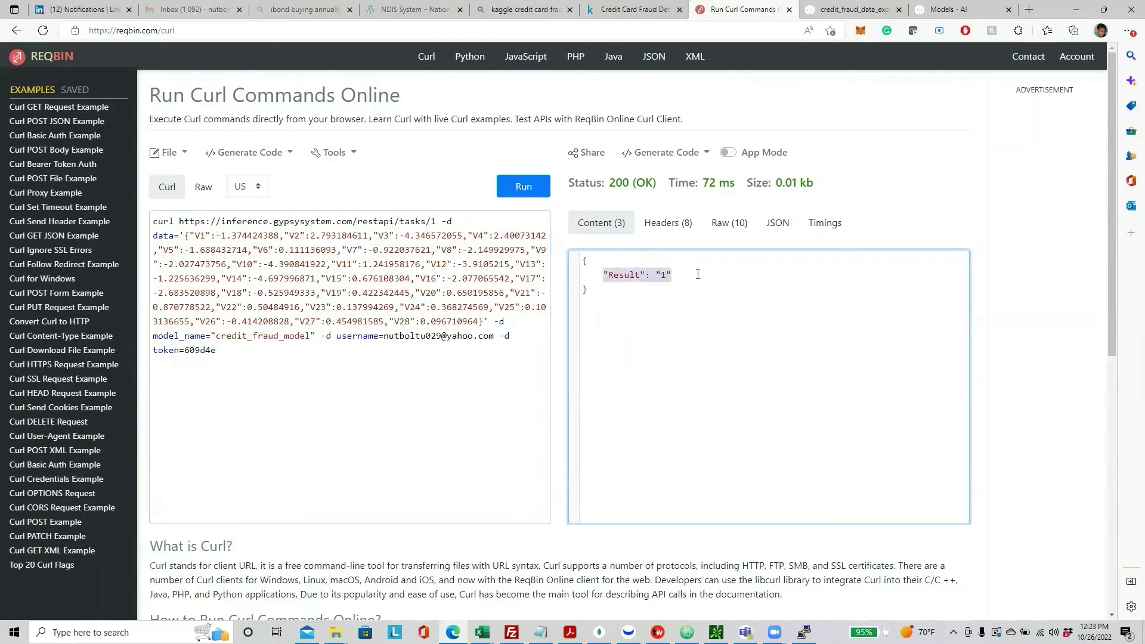
click(280, 250)
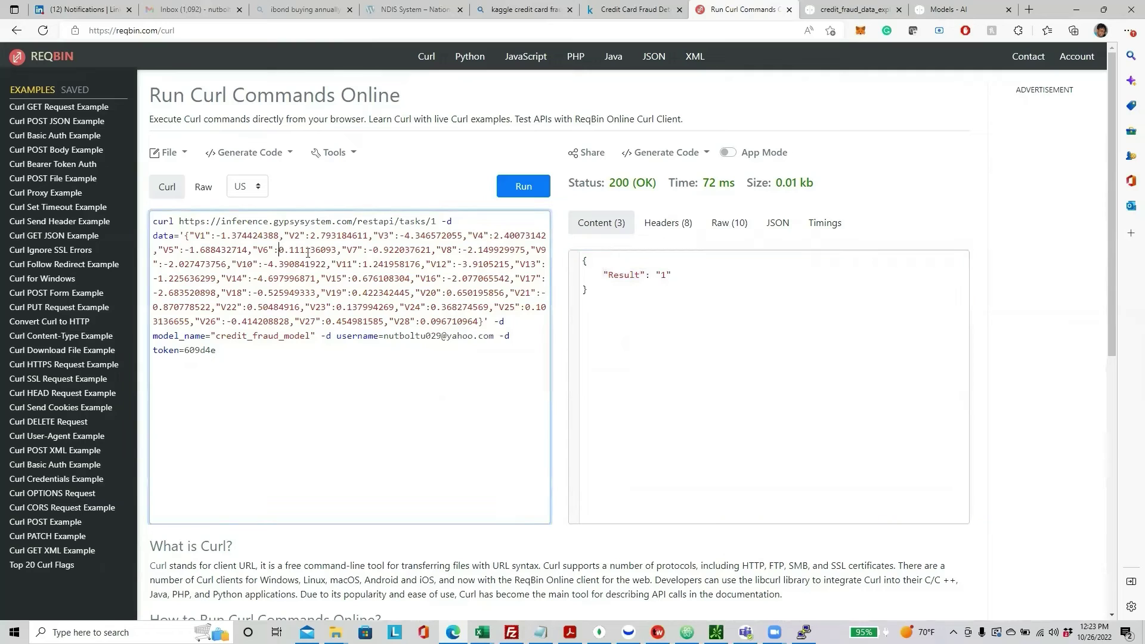
- Open credit_fraud_model's prediction page from the saved models list and run a prediction with all fields blank
click(850, 10)
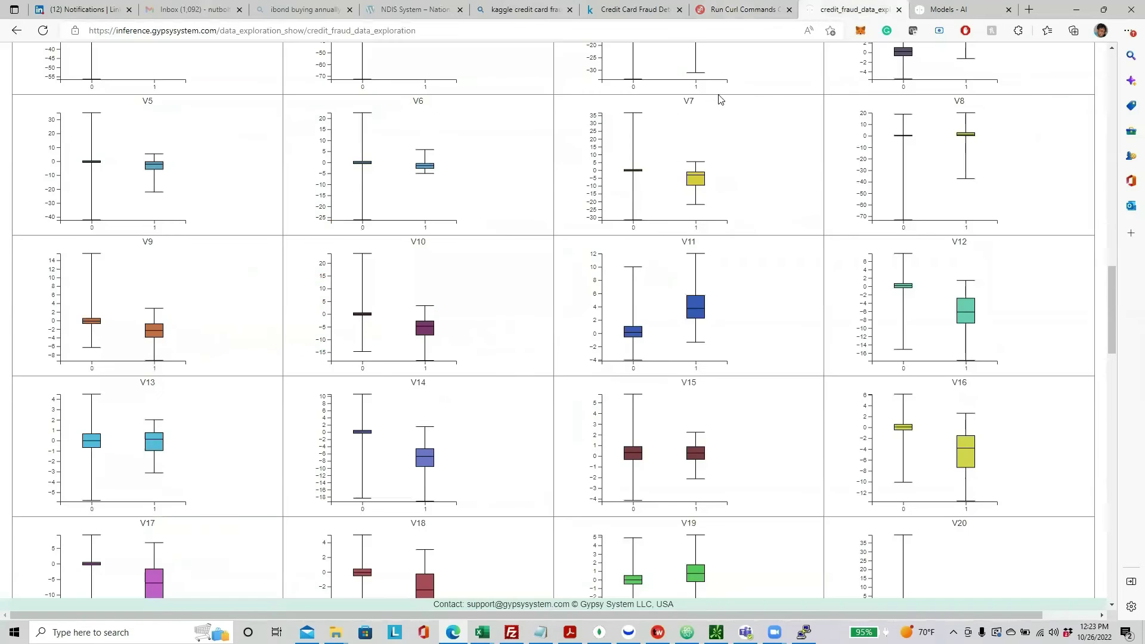
click(949, 9)
click(118, 515)
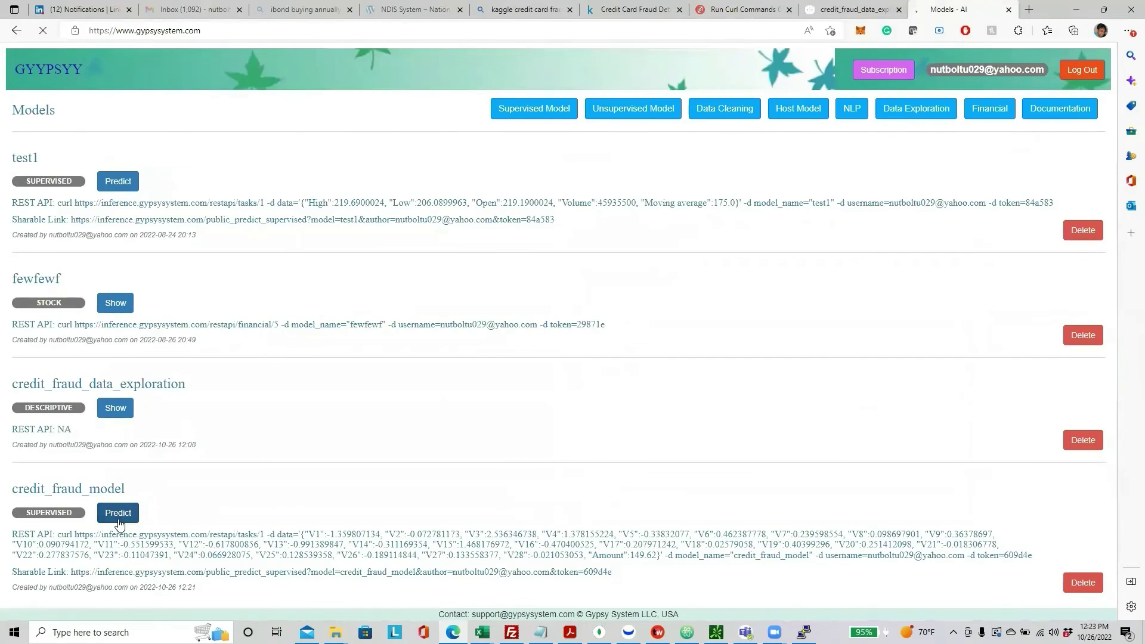
scroll(260, 346, down, 10)
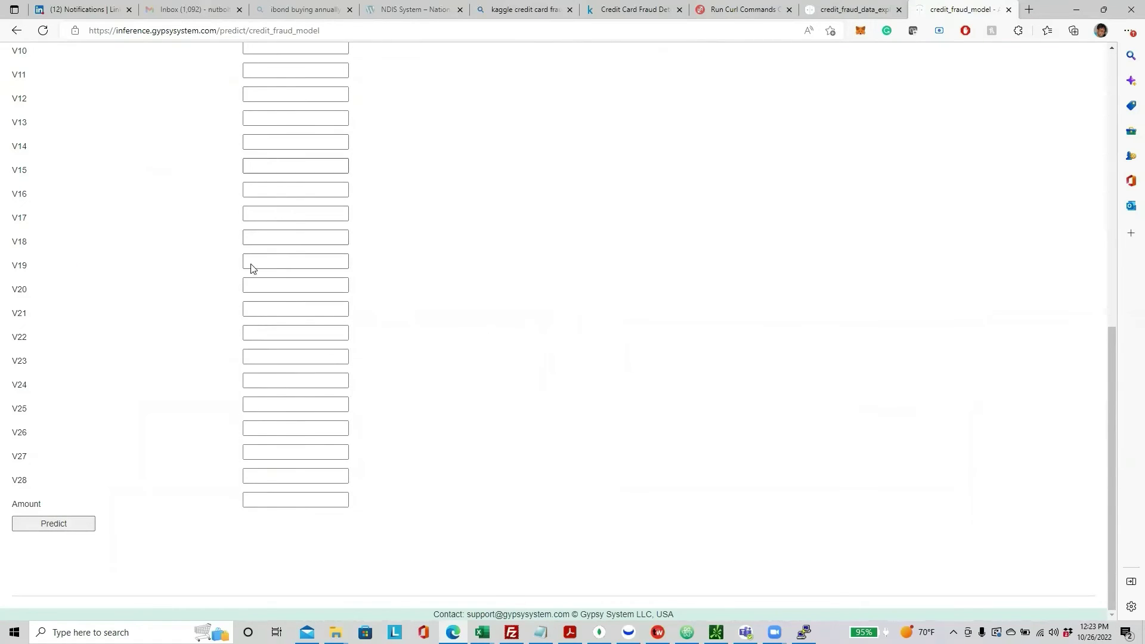
click(70, 529)
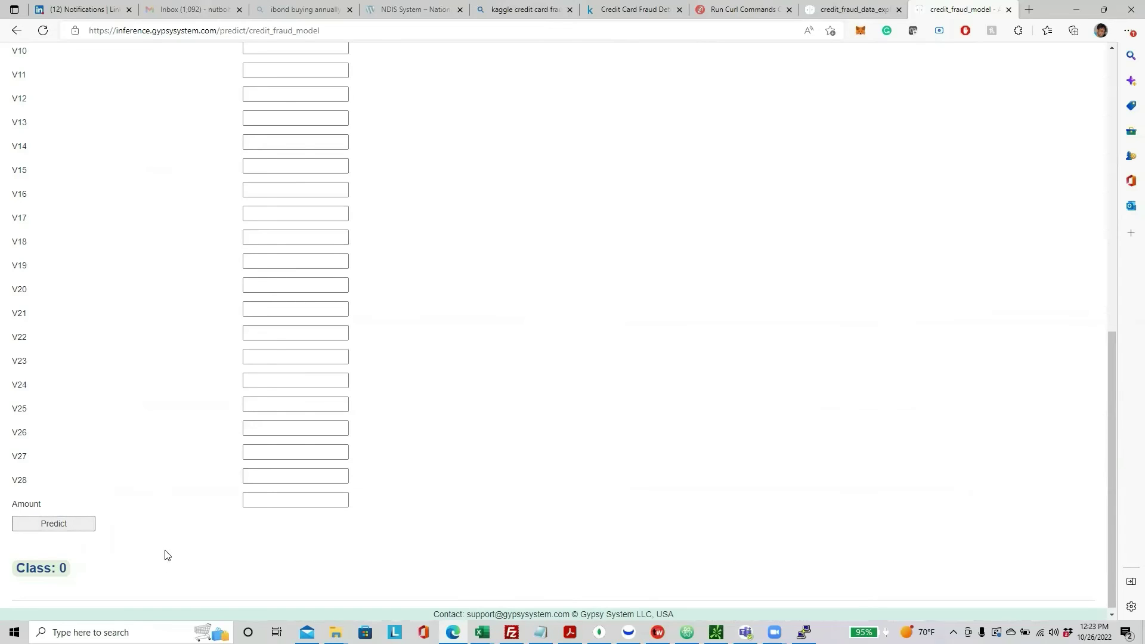
- Set V1 to 45 and V3 to 66 in the prediction form and run the prediction
click(278, 417)
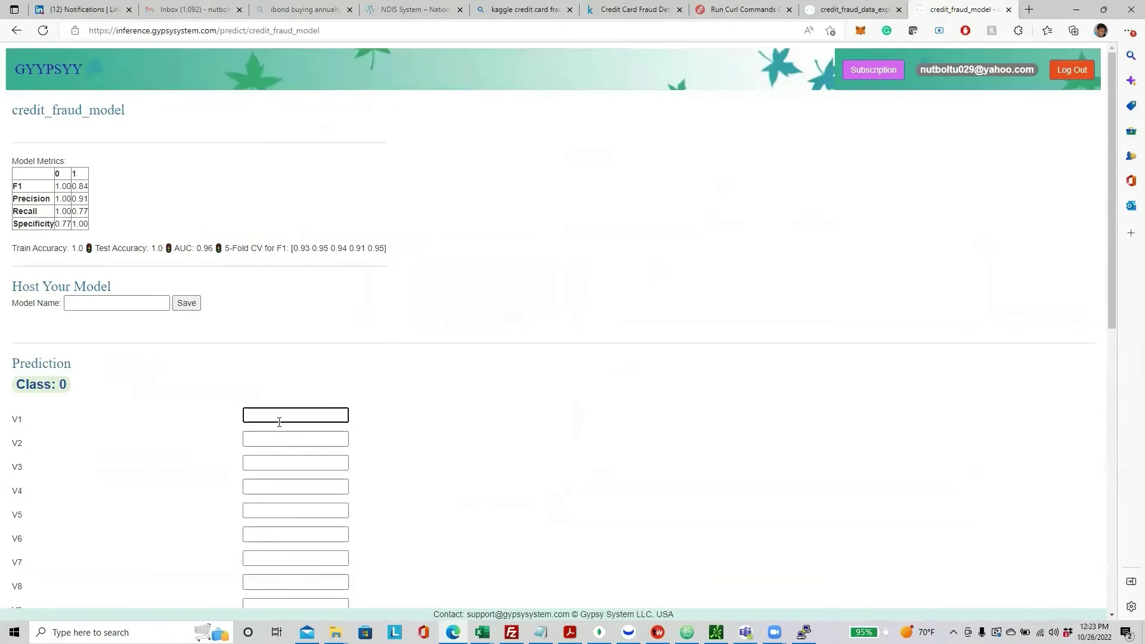
text(45)
click(277, 463)
text(we)
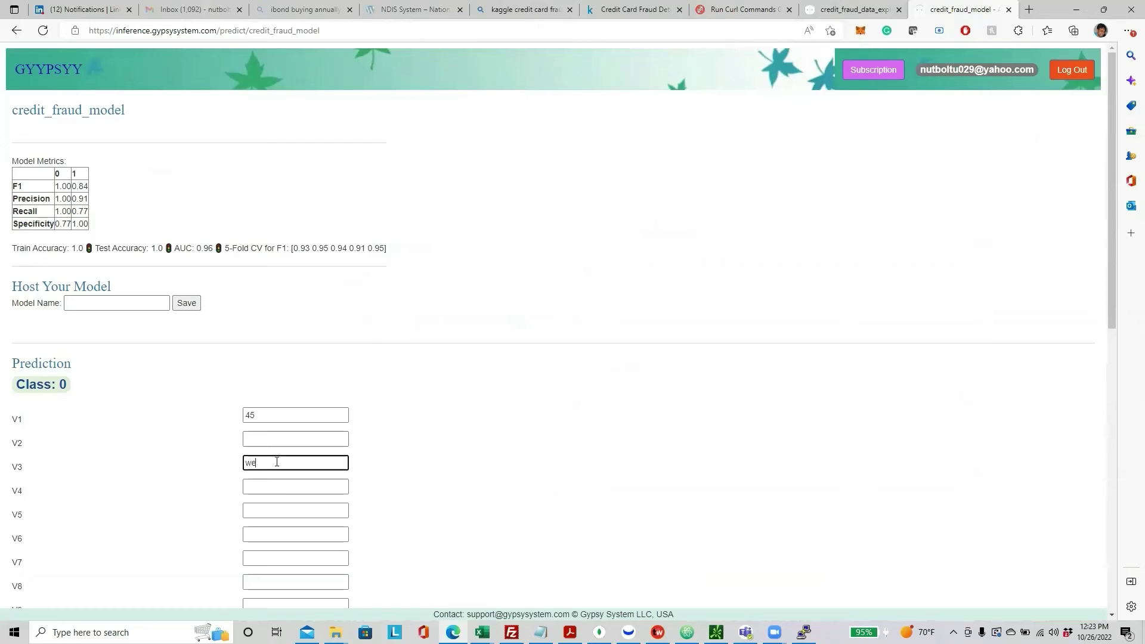
scroll(276, 462, down, 10)
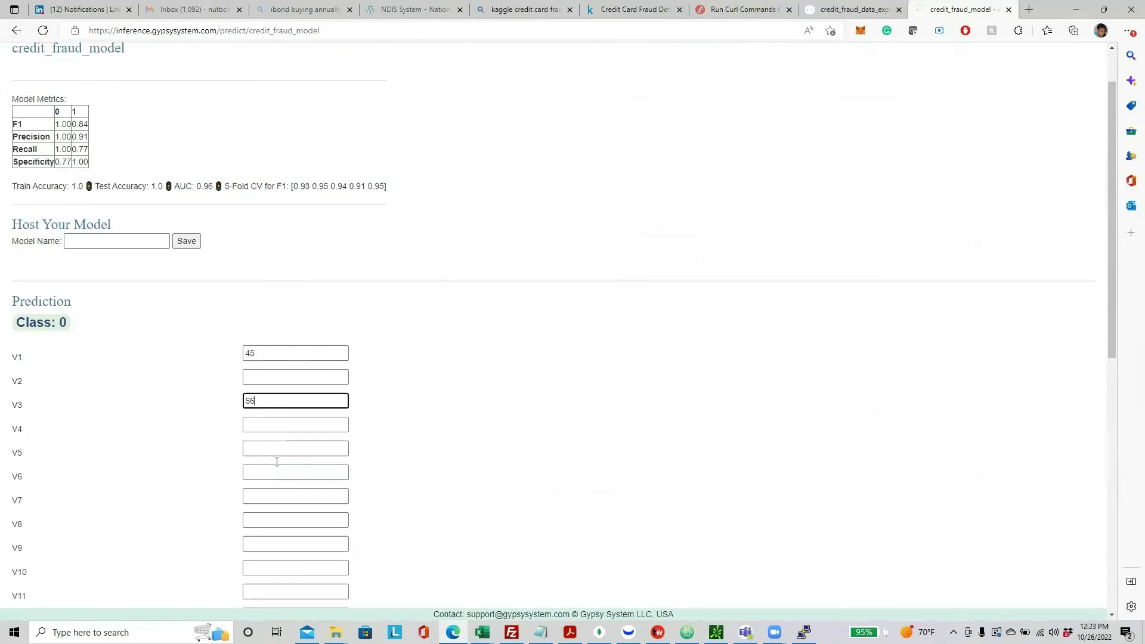
click(79, 519)
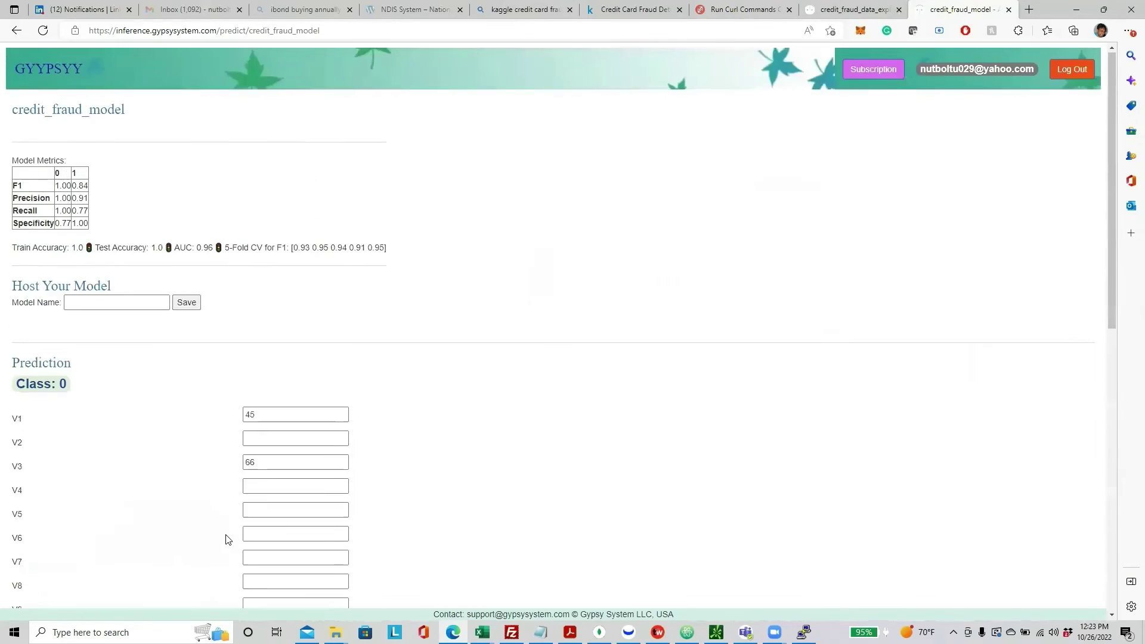
- Examine the predicted class, the input fields and the model metrics on credit_fraud_model's prediction page
scroll(311, 435, down, 10)
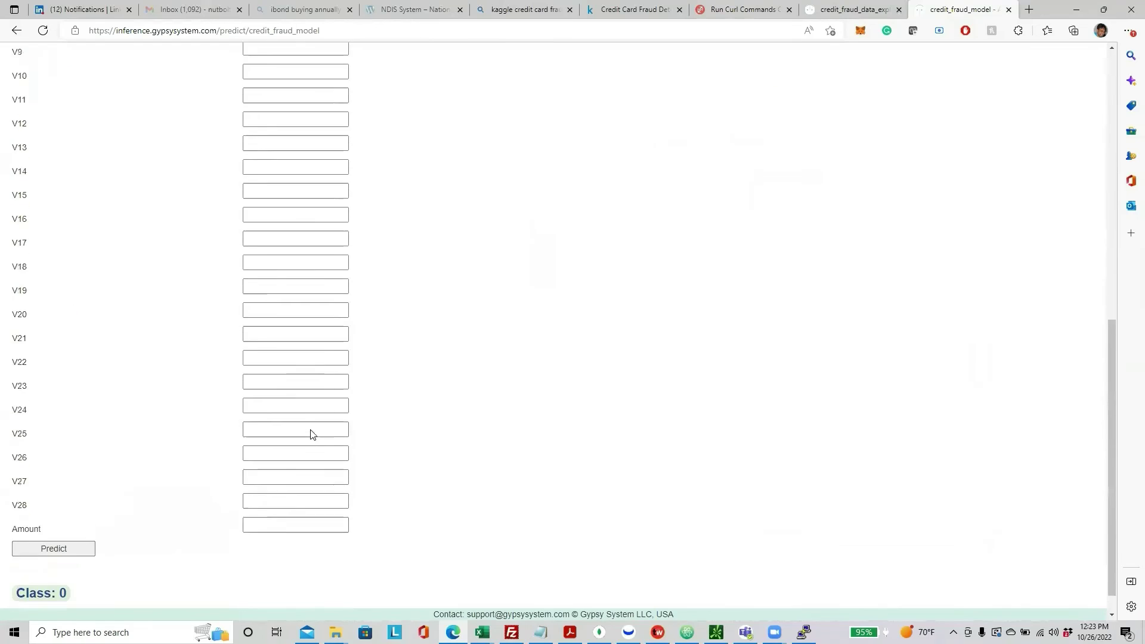
scroll(311, 430, up, 10)
scroll(262, 569, down, 3)
scroll(261, 569, down, 8)
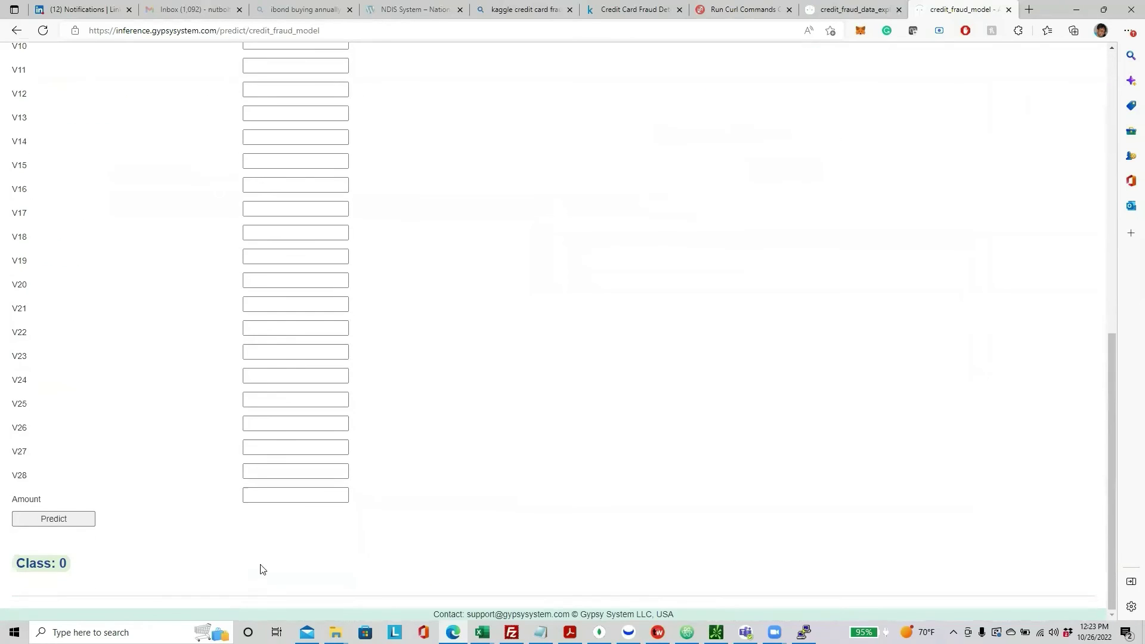
scroll(368, 539, up, 10)
scroll(366, 539, down, 10)
scroll(121, 568, up, 10)
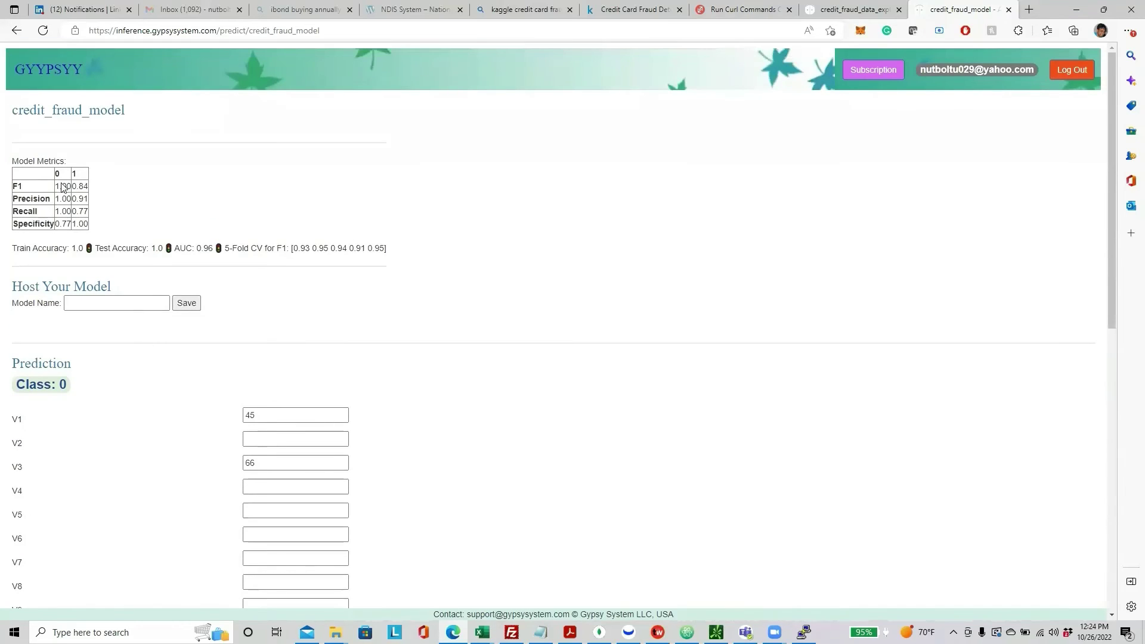
- Copy credit_fraud_model's sharable link, including its access token, from the saved models list and open the page it leads to
click(48, 73)
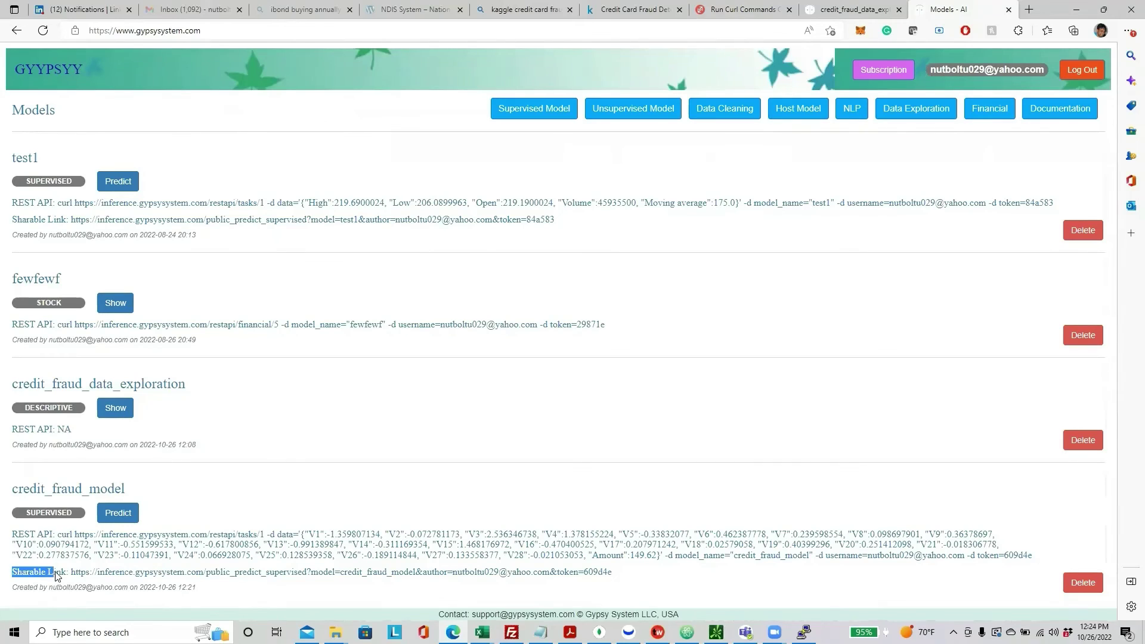
drag(71, 572, 614, 574)
key(ctrl+c)
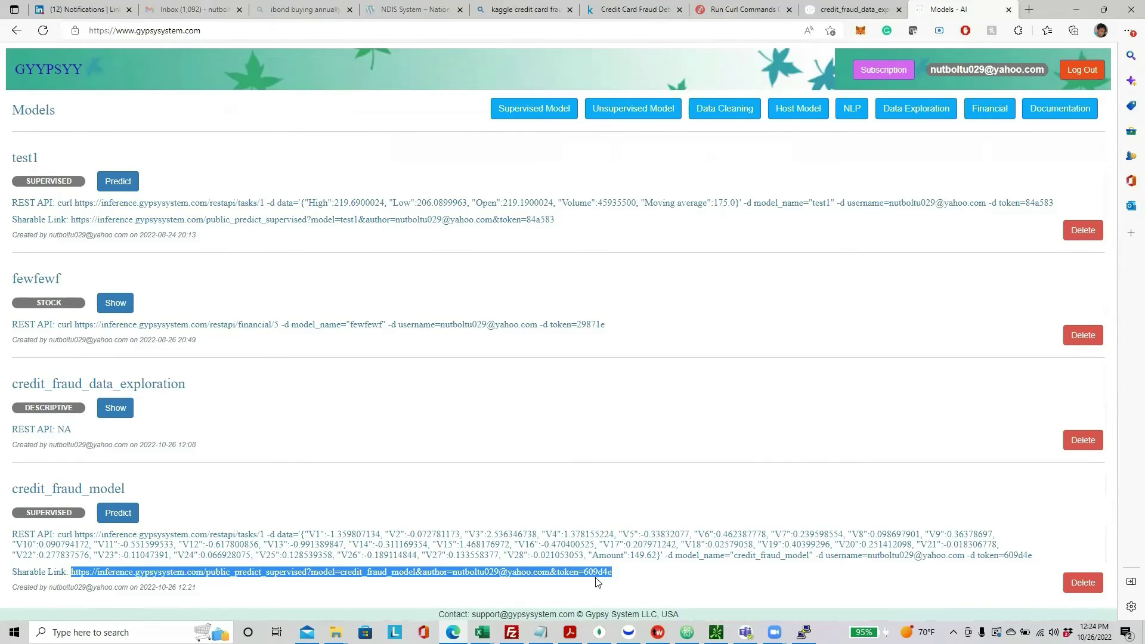
scroll(136, 234, up, 4)
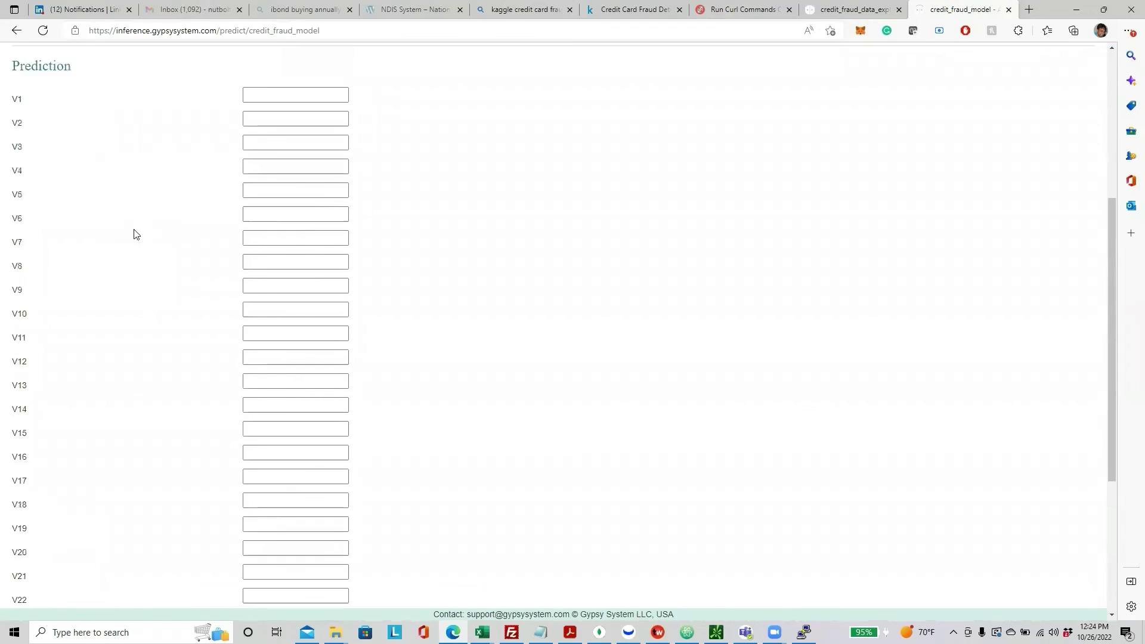
scroll(136, 234, up, 5)
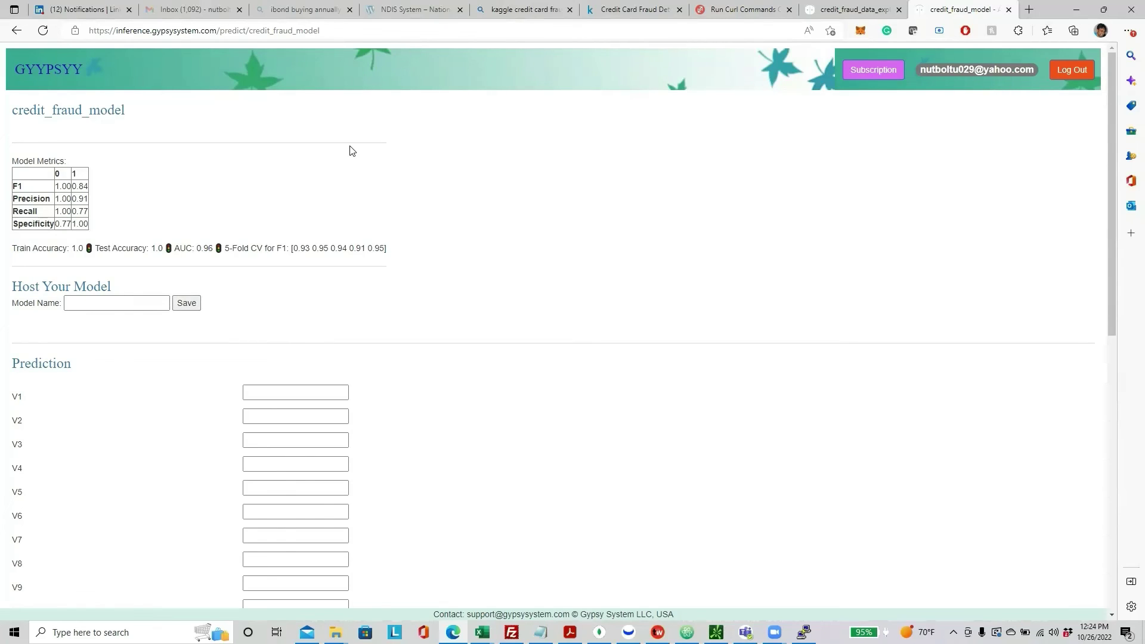
- Log out of the account and open credit_fraud_model's copied sharable link, including its access token, in the browser
click(1072, 72)
click(527, 30)
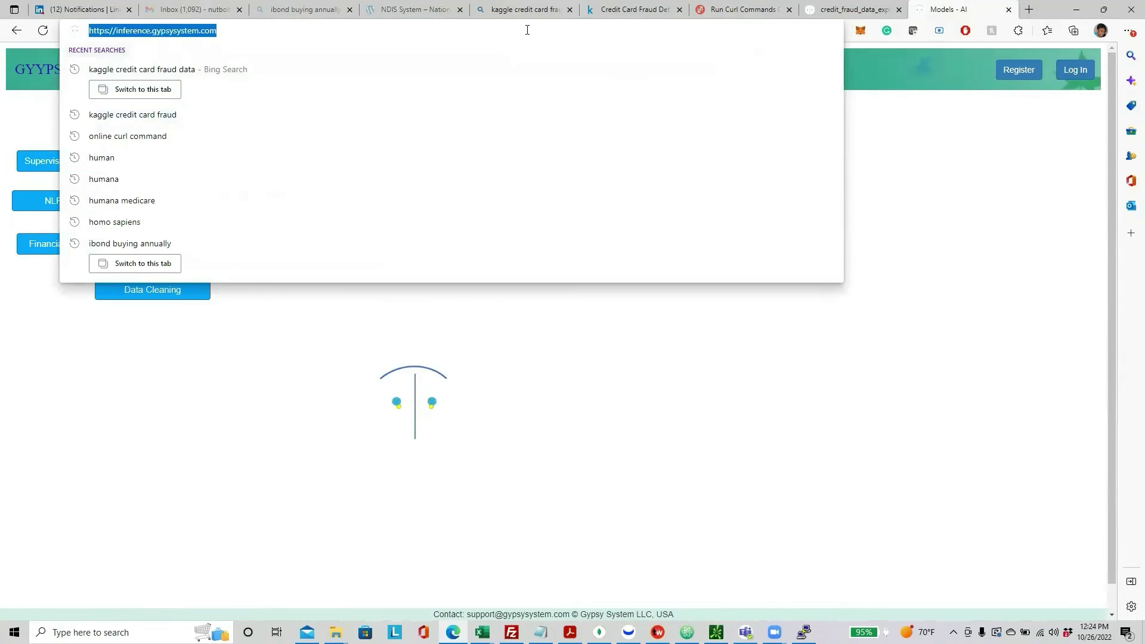
key(ctrl+v)
key(Return)
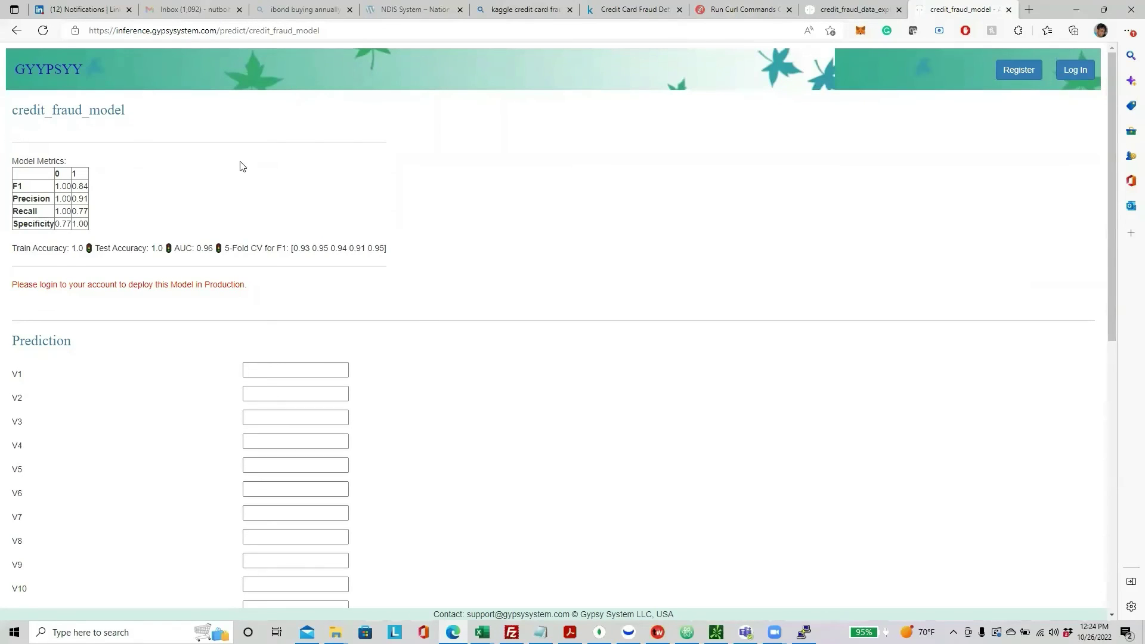
click(272, 29)
key(ctrl+v)
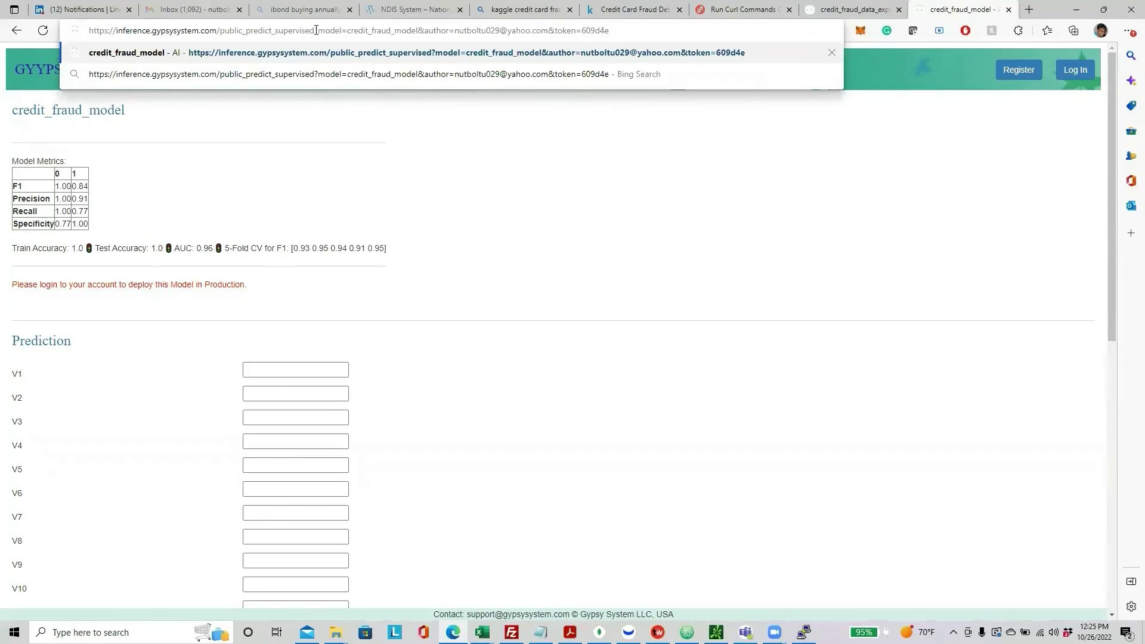
key(Return)
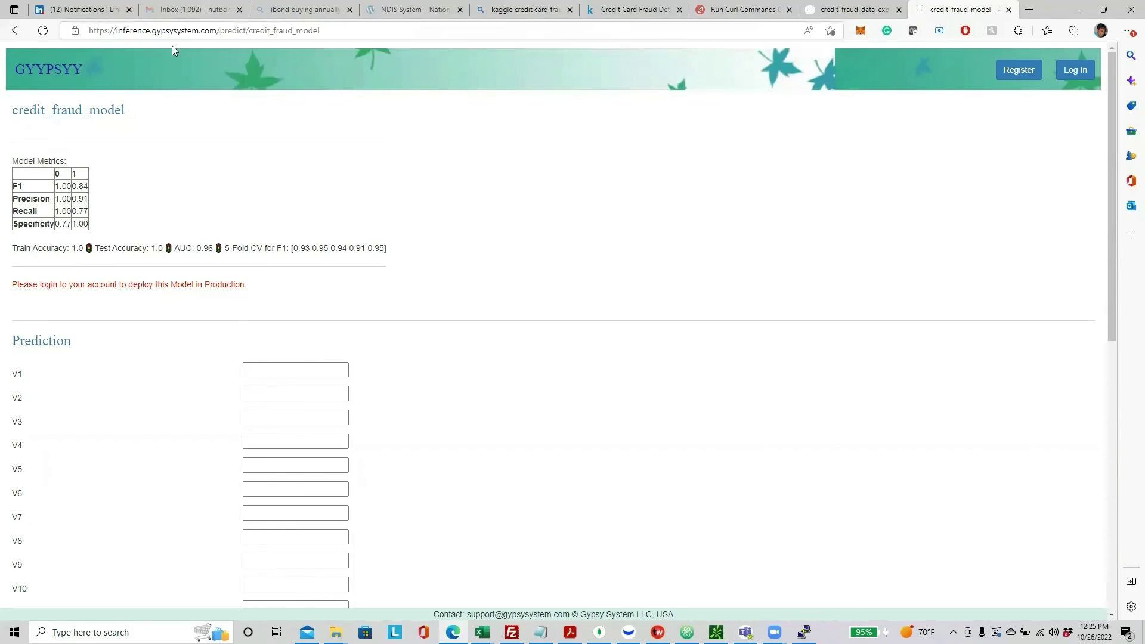
- Run a prediction on the publicly shared credit_fraud_model page with all fields blank
scroll(203, 205, down, 9)
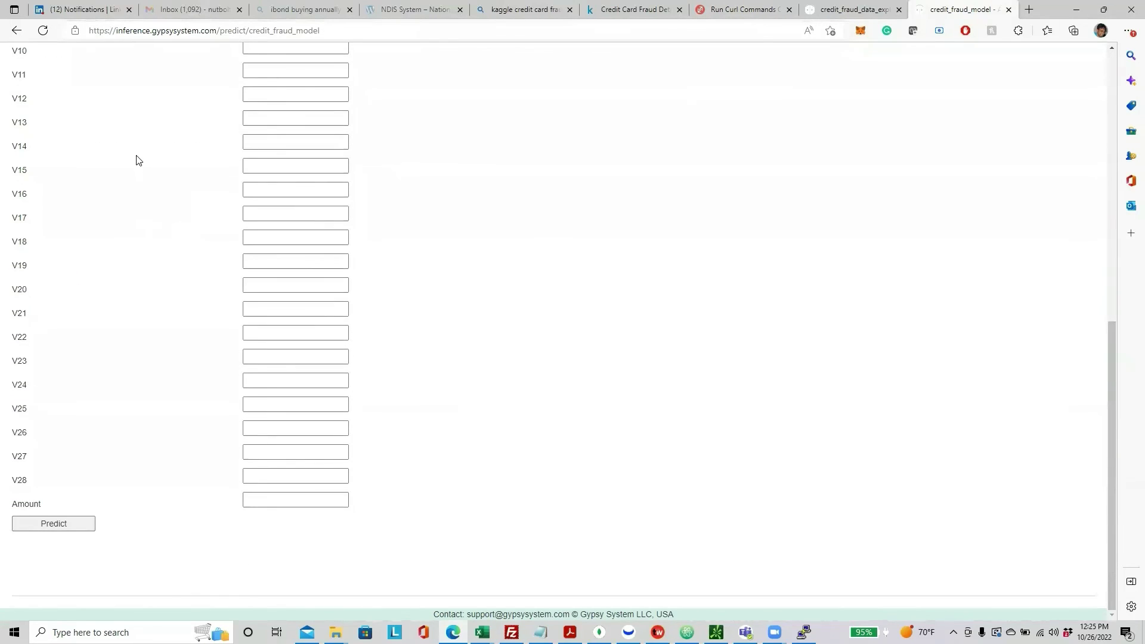
scroll(136, 160, up, 10)
scroll(137, 161, down, 10)
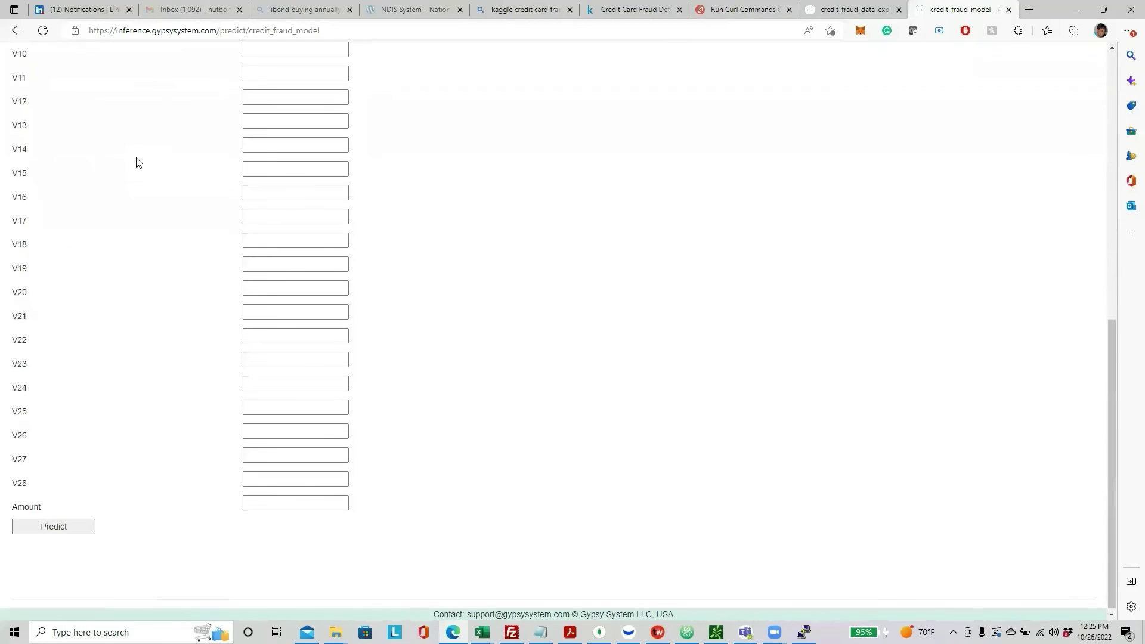
click(80, 525)
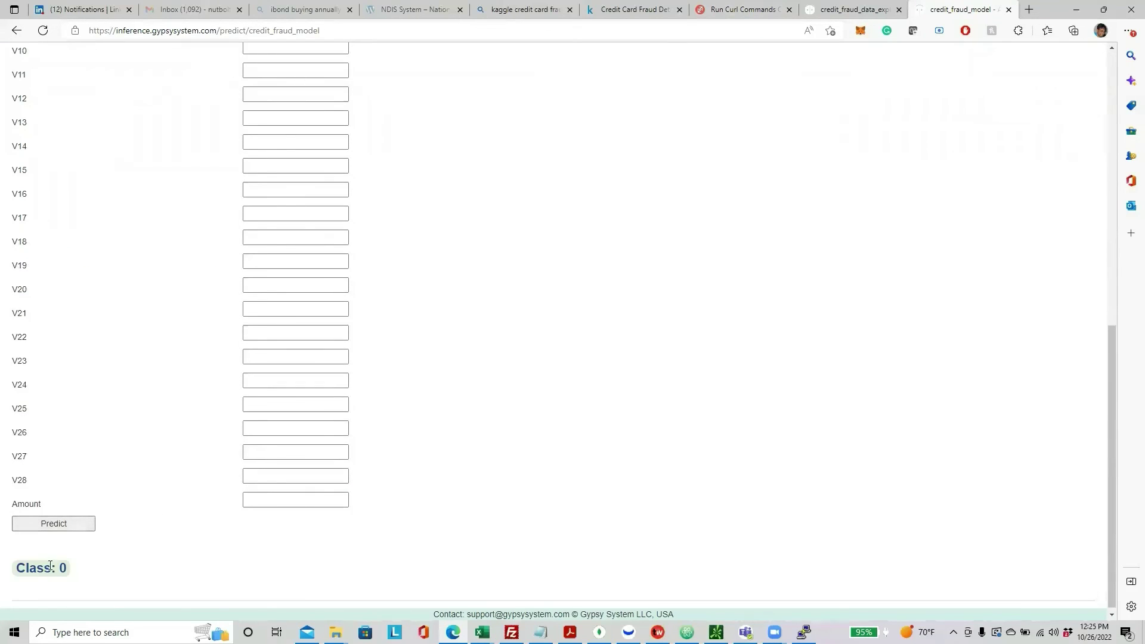
- Set V1 to 45, V2 to 45 and V3 to 77 on the shared page and run the prediction
scroll(164, 496, up, 10)
click(301, 393)
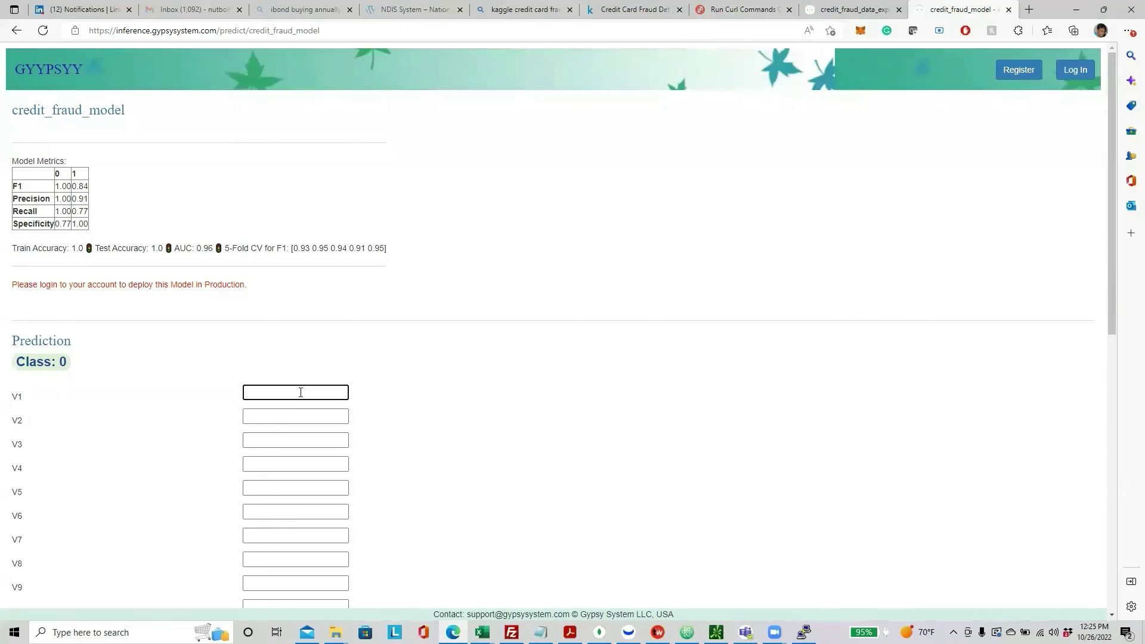
text(45)
click(292, 417)
text(45)
click(288, 440)
text(45)
scroll(288, 440, down, 10)
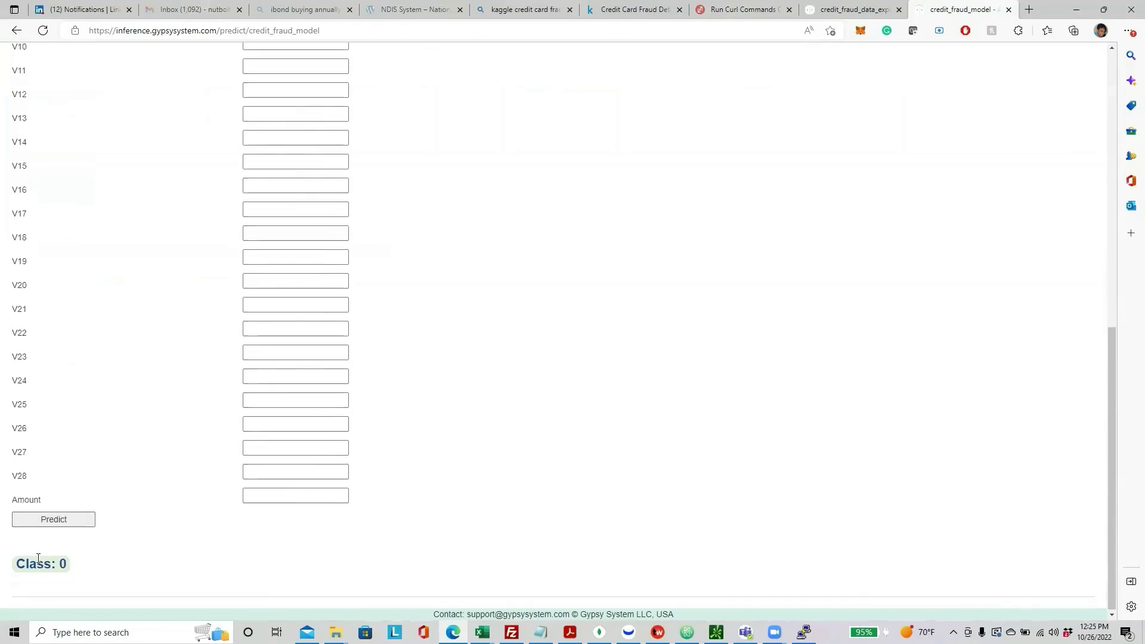
click(54, 519)
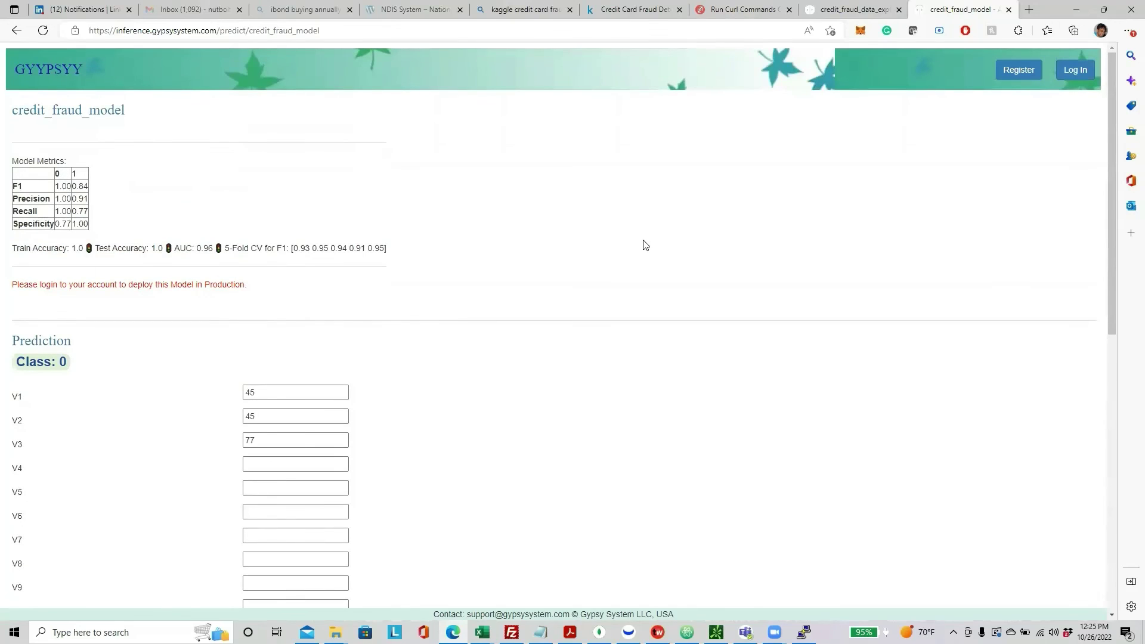